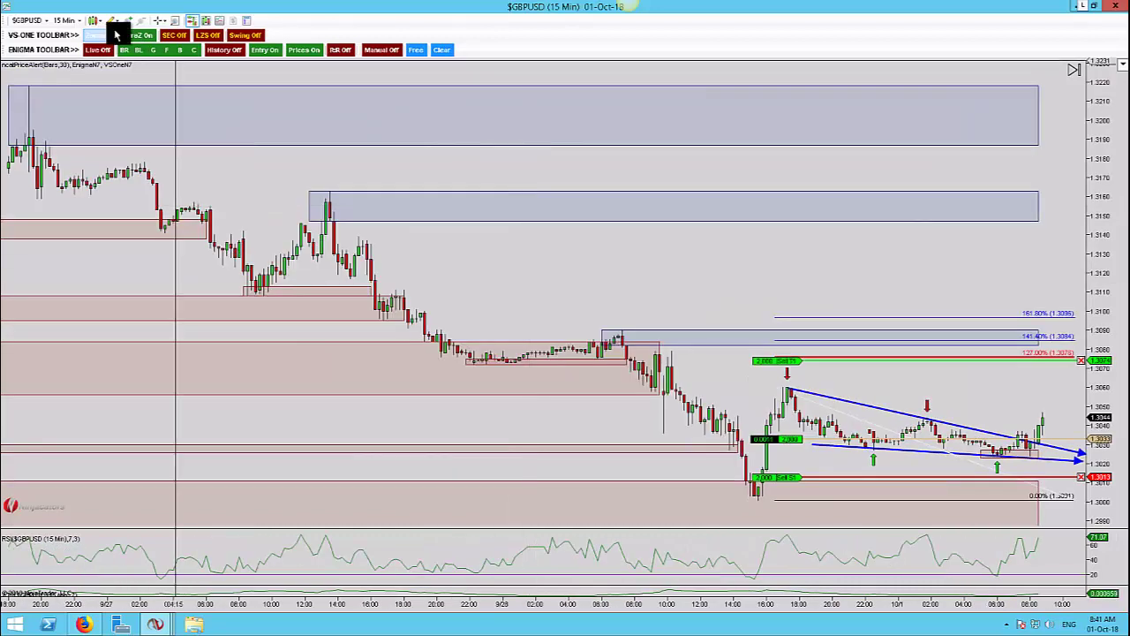
Hide the zones and pre-zones on the GBPUSD 15-minute chart
{"action": "left_click", "coordinate": [101, 34]}
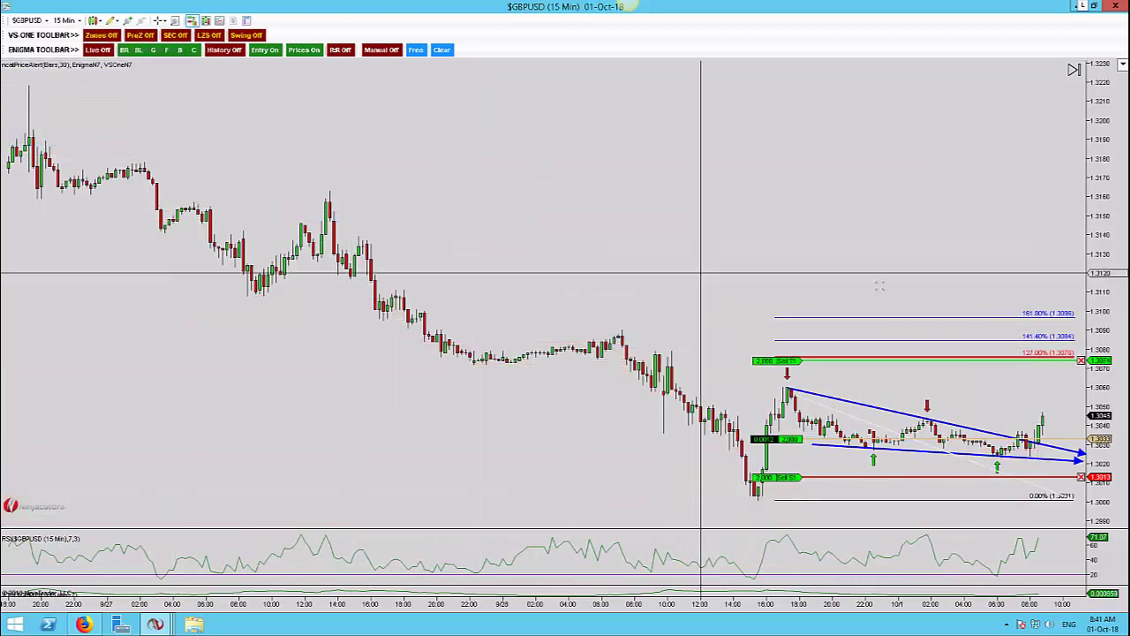
{"action": "key", "text": "ctrl+Up"}
{"action": "key", "text": "ctrl+Up"}
{"action": "key", "text": "ctrl+Up"}
{"action": "key", "text": "ctrl+Up"}
{"action": "key", "text": "ctrl+Up"}
{"action": "key", "text": "ctrl+Up"}
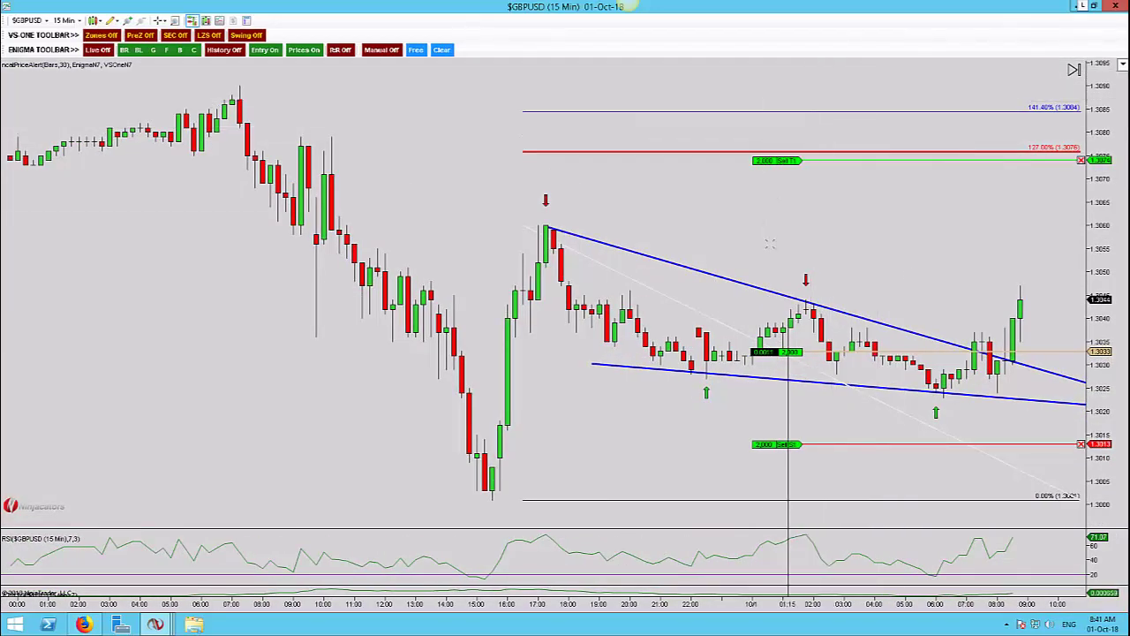
{"action": "left_click_drag", "start_coordinate": [975, 269], "coordinate": [799, 267]}
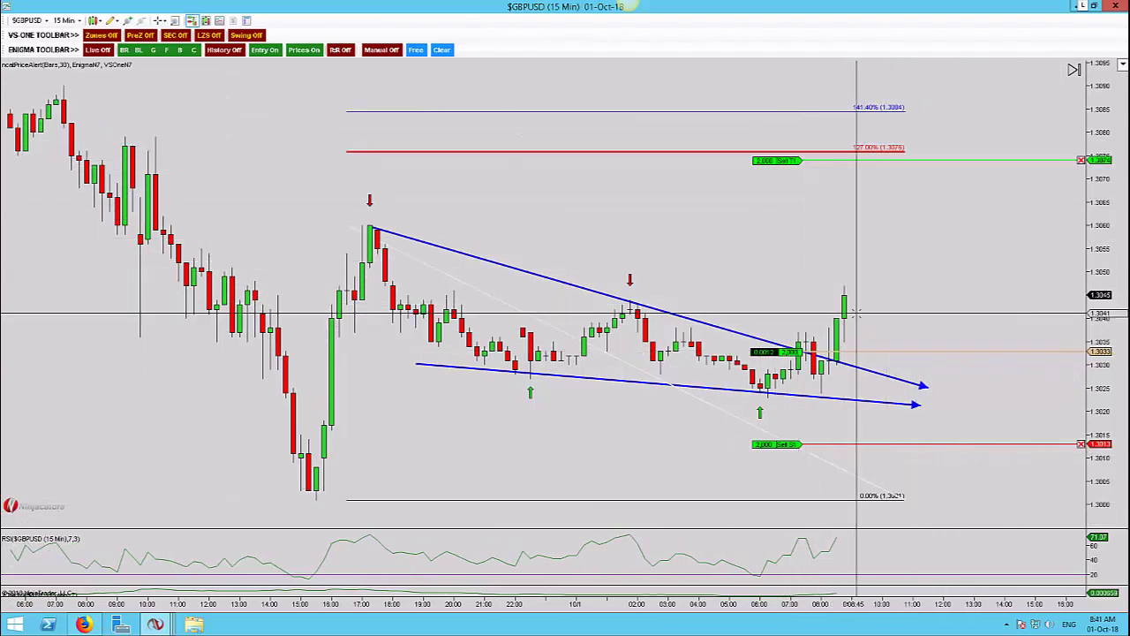
{"action": "key", "text": "ctrl+Down"}
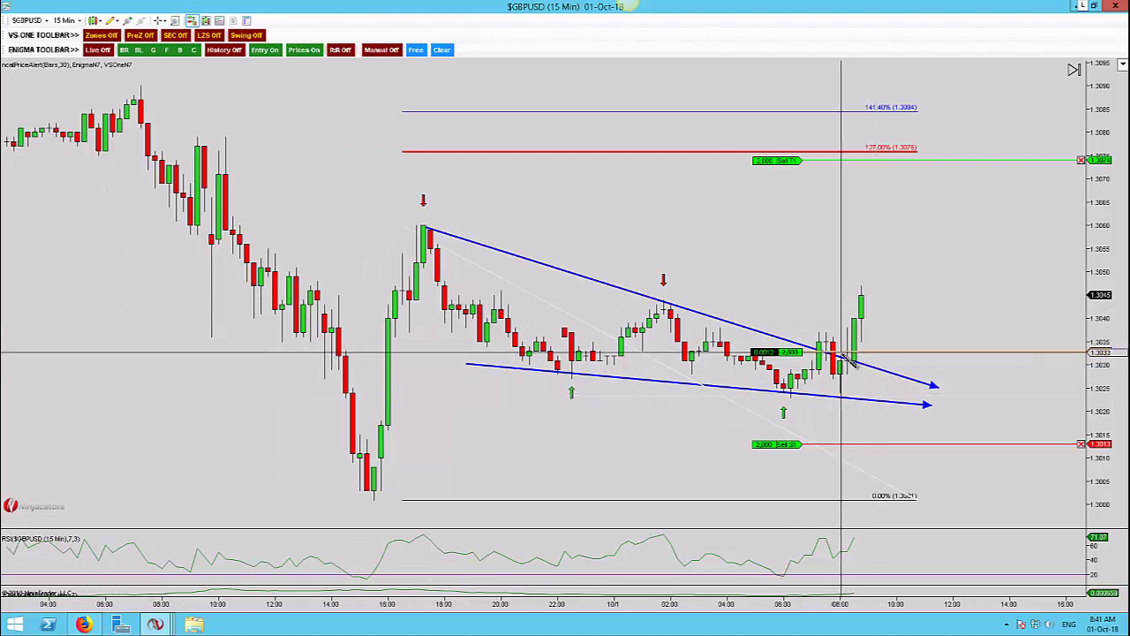
Measure the price distances from the trade entry at 1.3033 to the stop at 1.3013 and to the target at 1.3074
{"action": "left_click_drag", "start_coordinate": [848, 443], "coordinate": [998, 426]}
{"action": "left_click", "coordinate": [997, 426]}
{"action": "left_click", "coordinate": [840, 352]}
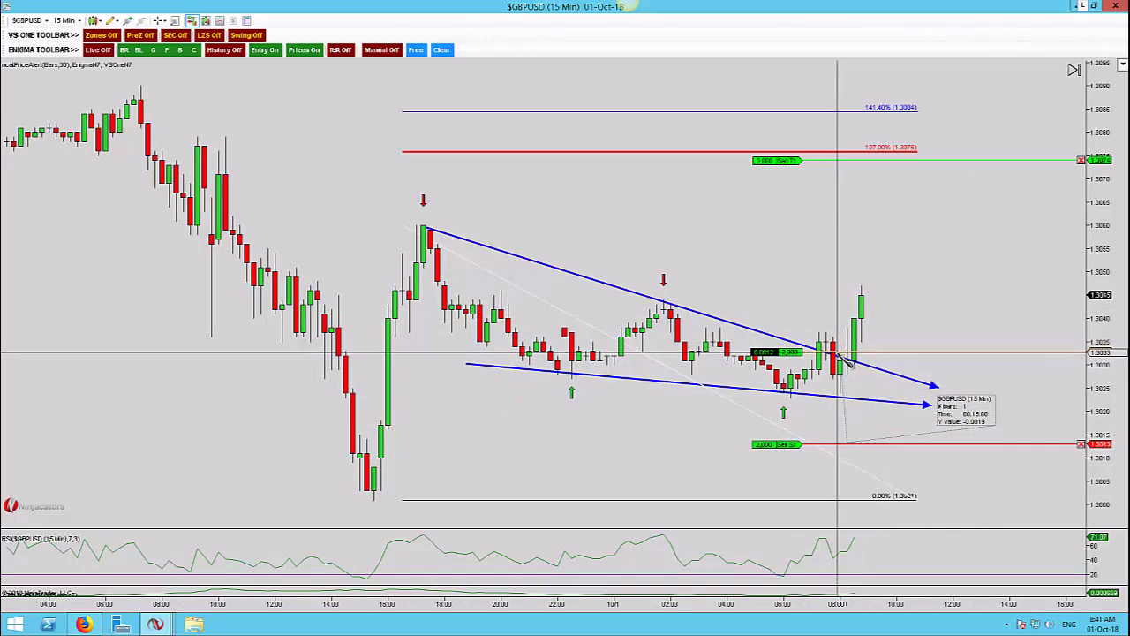
{"action": "left_click", "coordinate": [821, 162]}
{"action": "left_click", "coordinate": [1009, 189]}
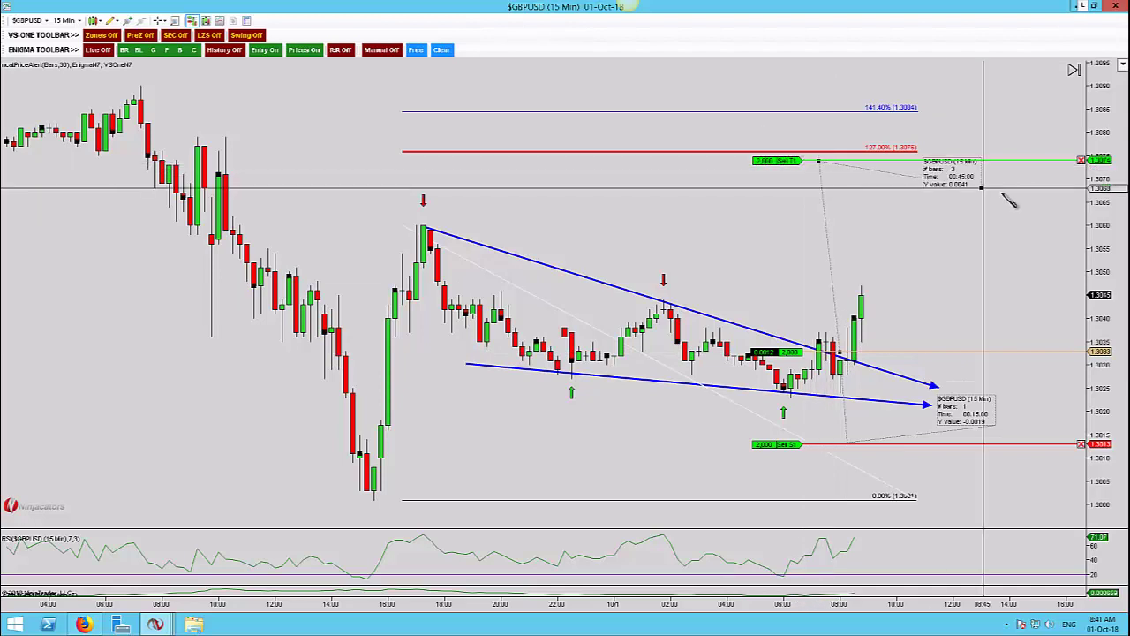
Hide the trade order levels and remove all drawings from the 15-minute chart
{"action": "left_click", "coordinate": [196, 26]}
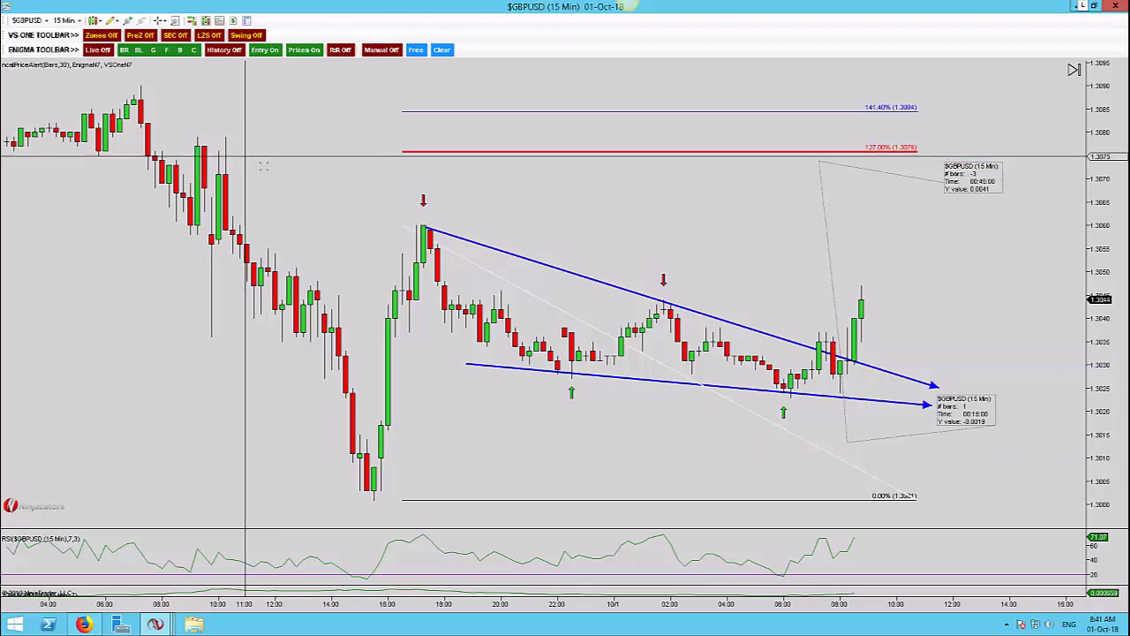
{"action": "key", "text": "ctrl+shift+r"}
{"action": "key", "text": "Return"}
Switch the chart to the 1440-minute interval and hide its zones and pre-zones
{"action": "type", "text": "240"}
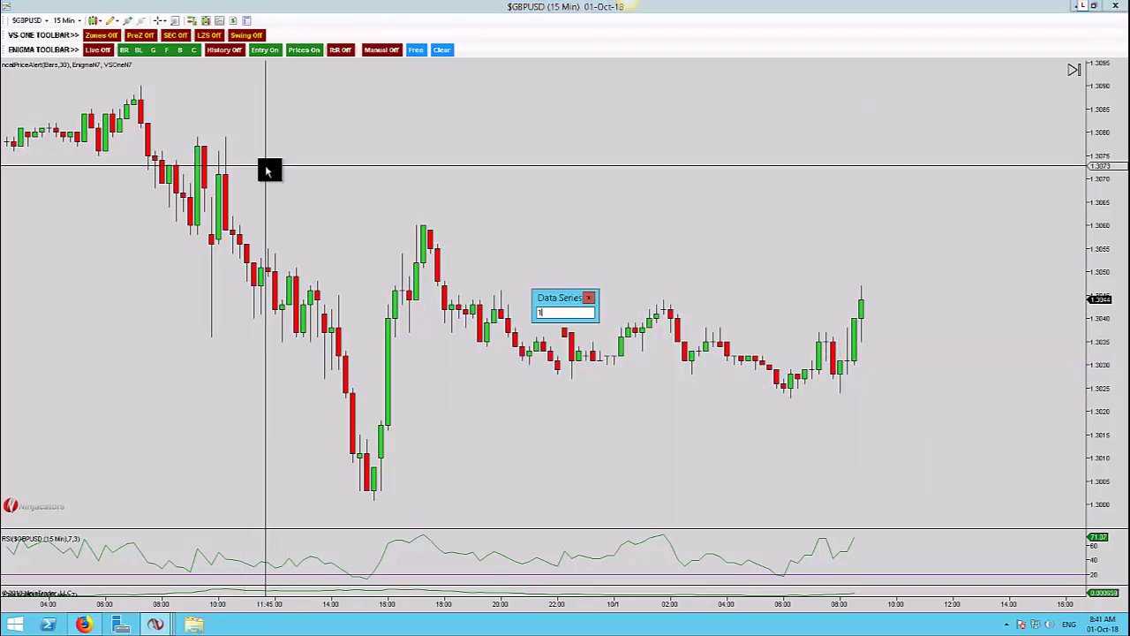
{"action": "key", "text": "Return"}
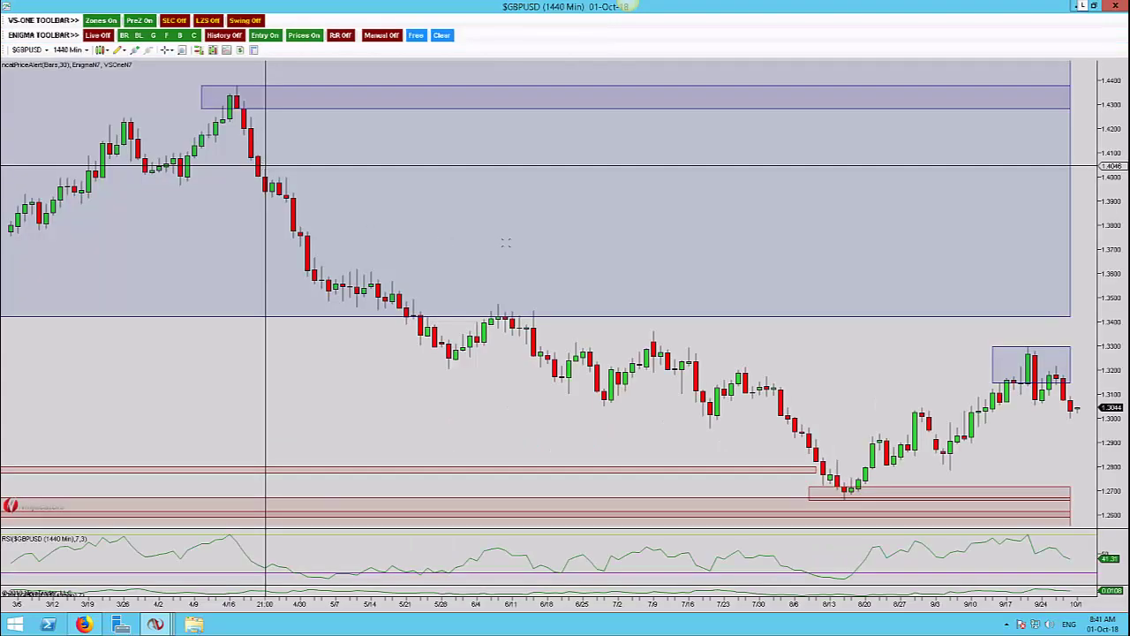
{"action": "left_click_drag", "start_coordinate": [712, 221], "coordinate": [571, 204]}
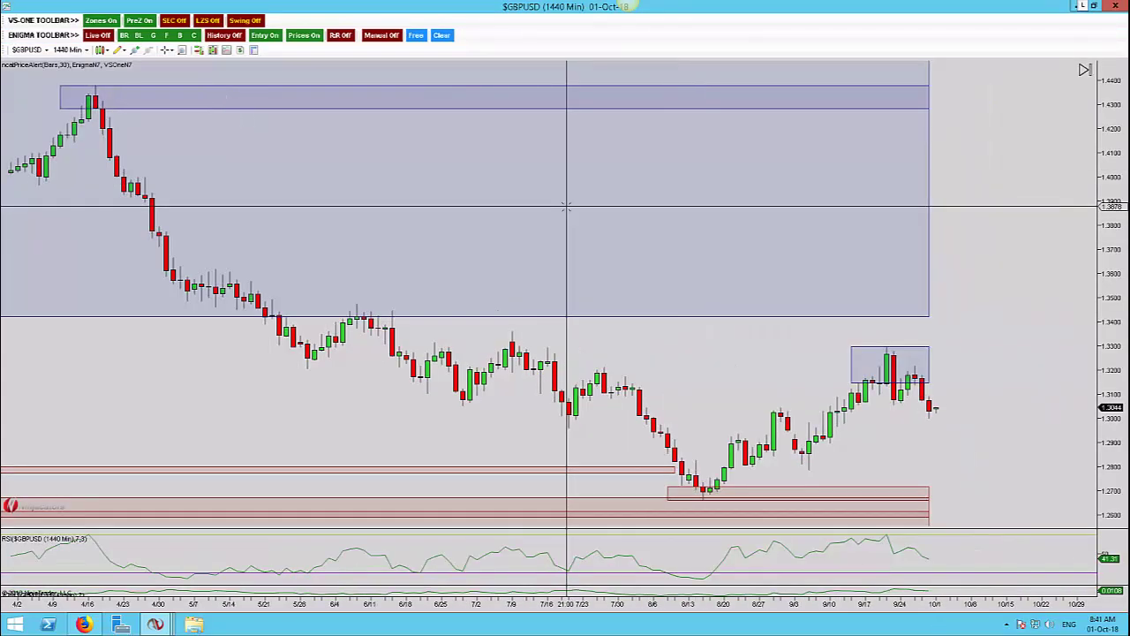
{"action": "left_click", "coordinate": [115, 21]}
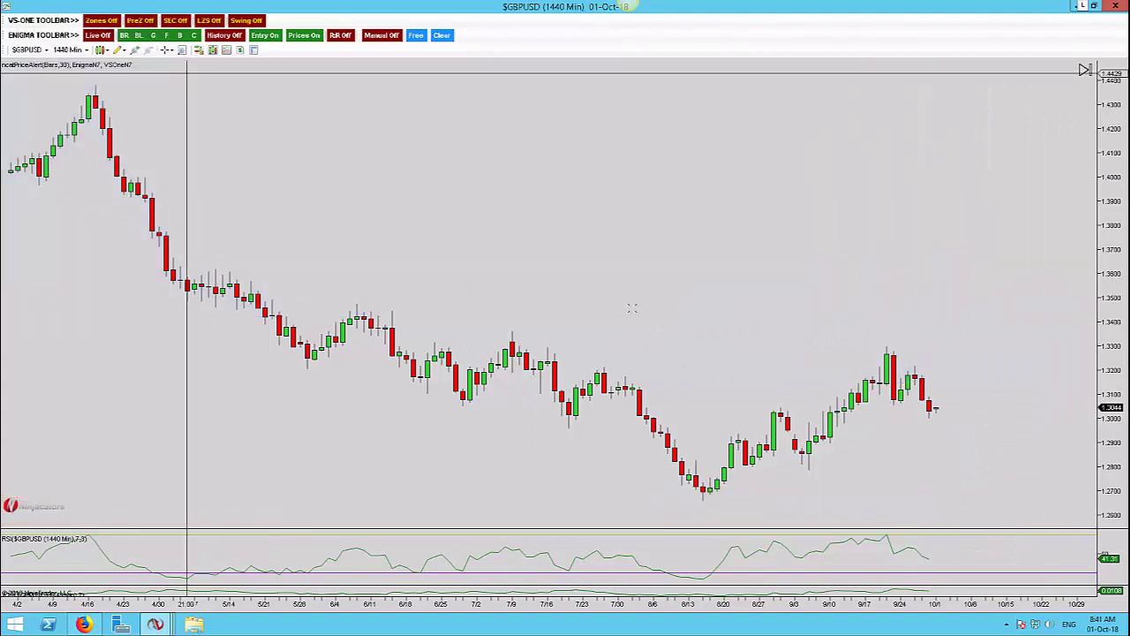
Draw a horizontal line at about 1.3300 through the September high and mark three earlier rejections near it with red down arrows
{"action": "scroll", "coordinate": [697, 350], "scroll_direction": "down", "scroll_amount": 5}
{"action": "scroll", "coordinate": [954, 393], "scroll_direction": "down", "scroll_amount": 3}
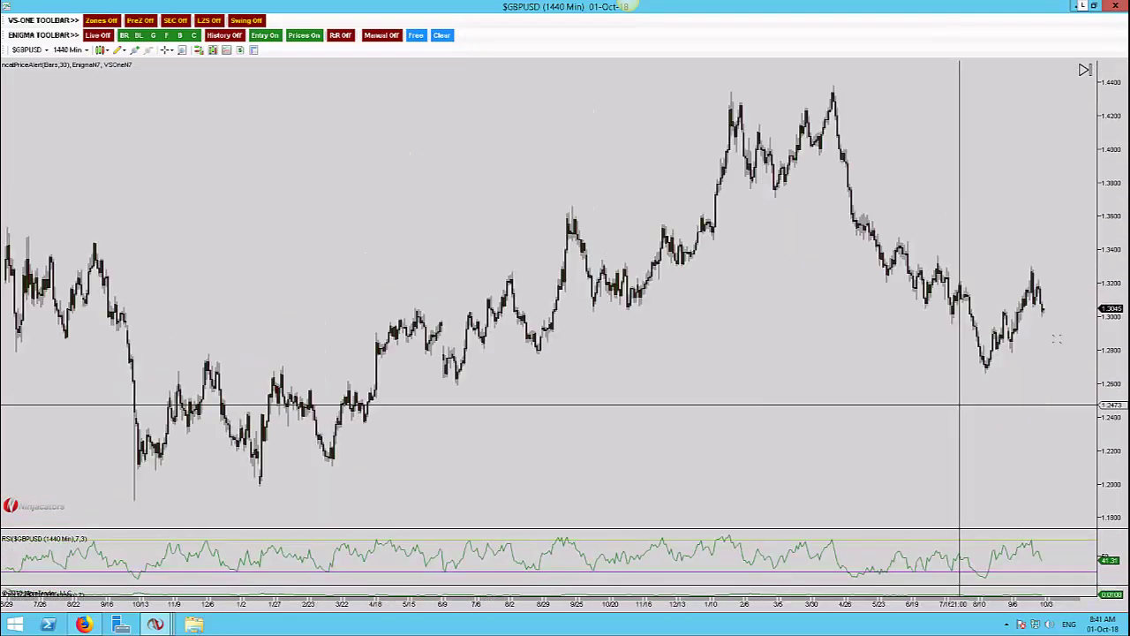
{"action": "scroll", "coordinate": [998, 353], "scroll_direction": "down", "scroll_amount": 3}
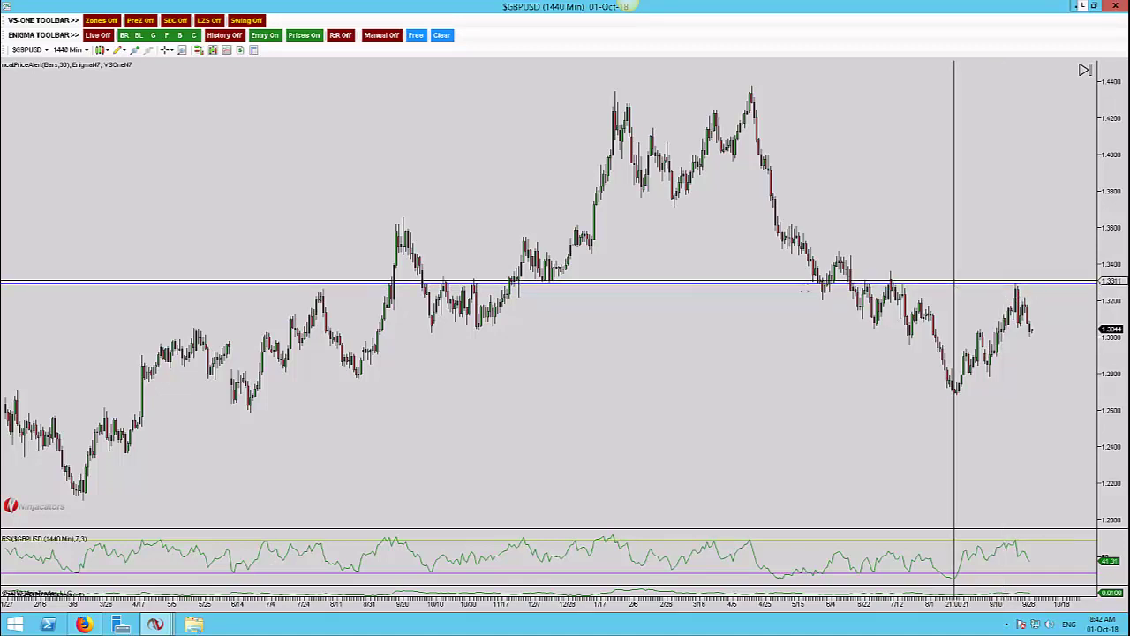
{"action": "left_click", "coordinate": [435, 269]}
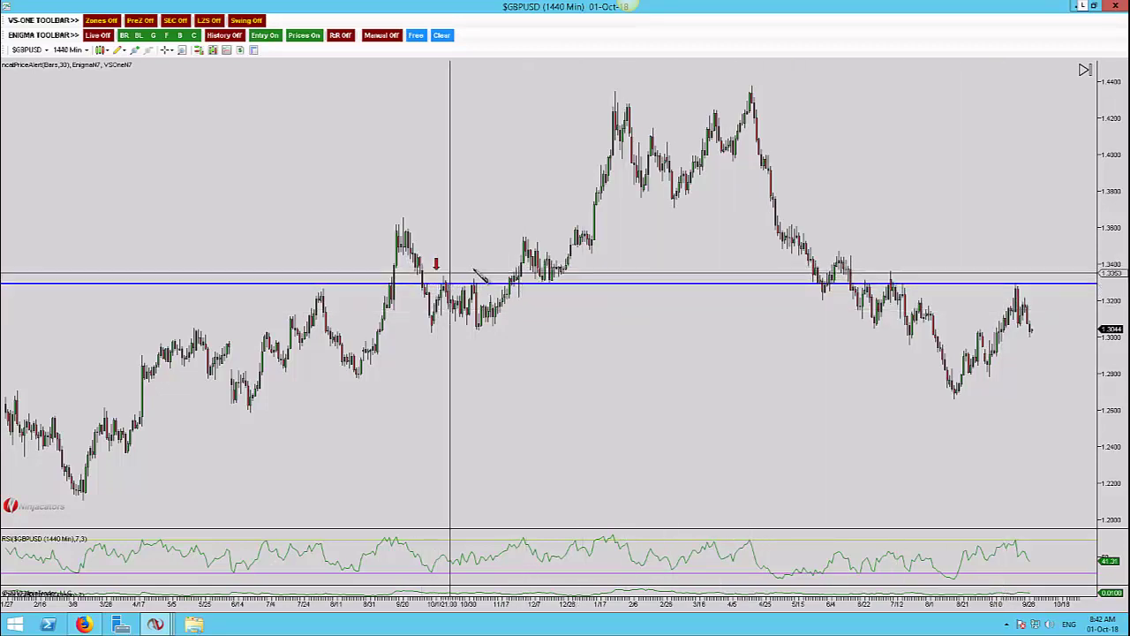
{"action": "left_click", "coordinate": [474, 265]}
{"action": "left_click", "coordinate": [897, 263]}
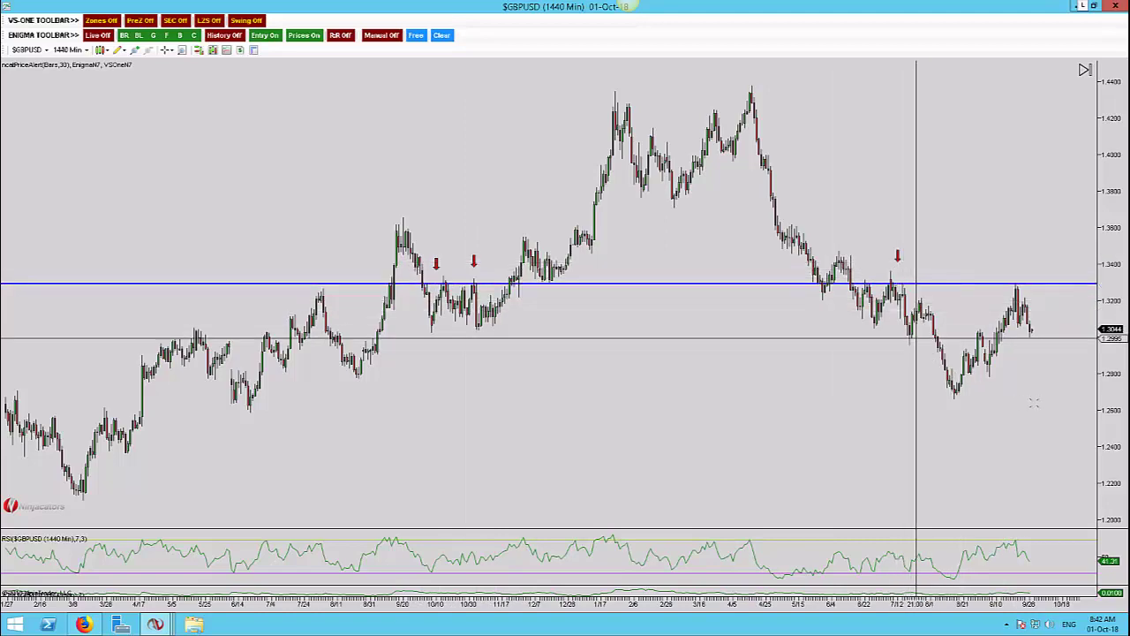
Draw a level arrow line at about 1.3030 from the latest candle back past the late-August peak, and mark that peak with a down arrow
{"action": "scroll", "coordinate": [1048, 364], "scroll_direction": "up", "scroll_amount": 3}
{"action": "scroll", "coordinate": [1049, 365], "scroll_direction": "up", "scroll_amount": 5}
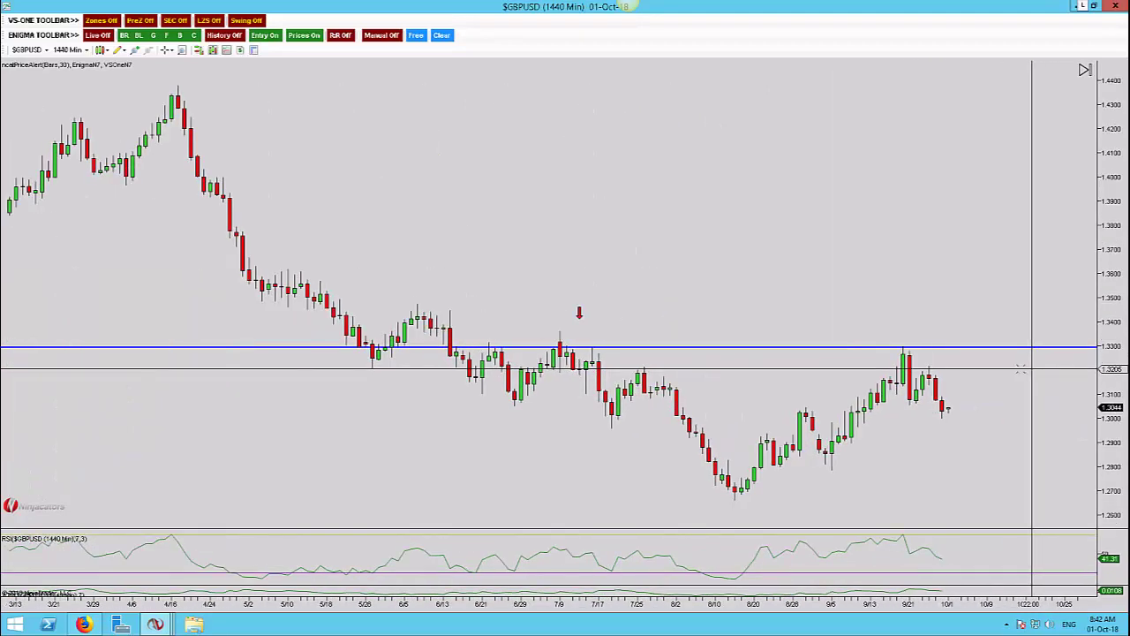
{"action": "left_click", "coordinate": [945, 196]}
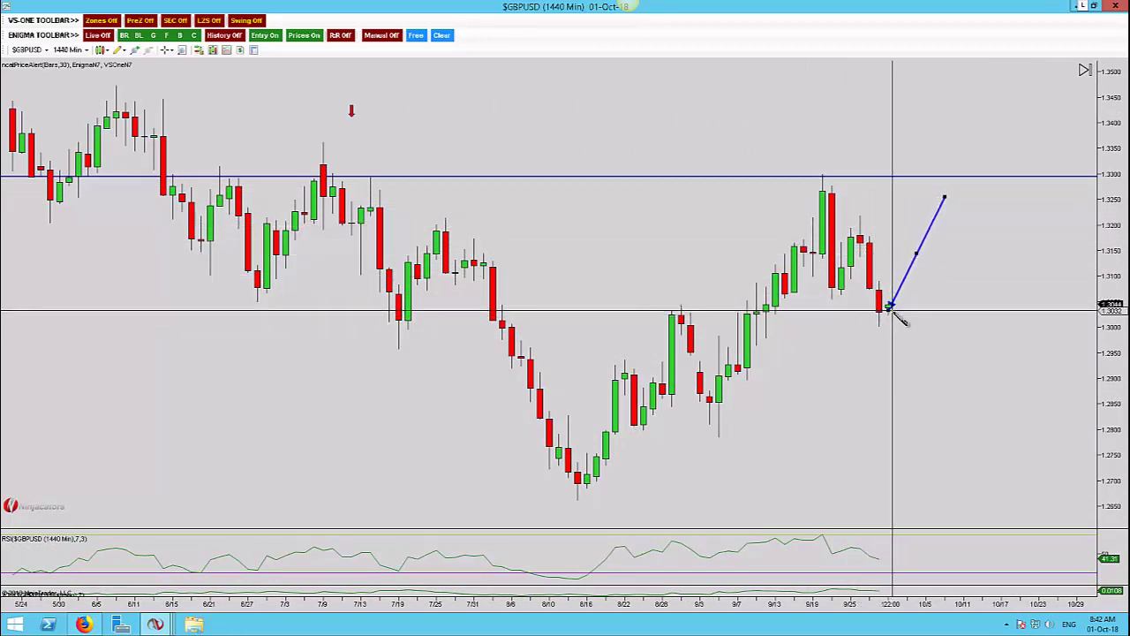
{"action": "key", "text": "Escape"}
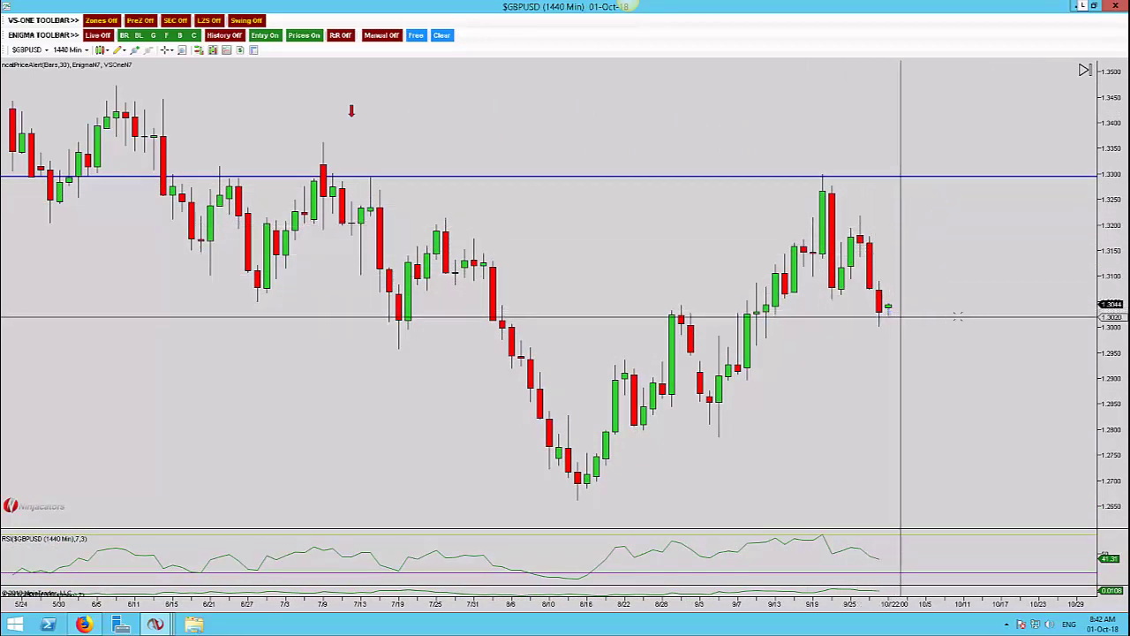
{"action": "left_click", "coordinate": [888, 313]}
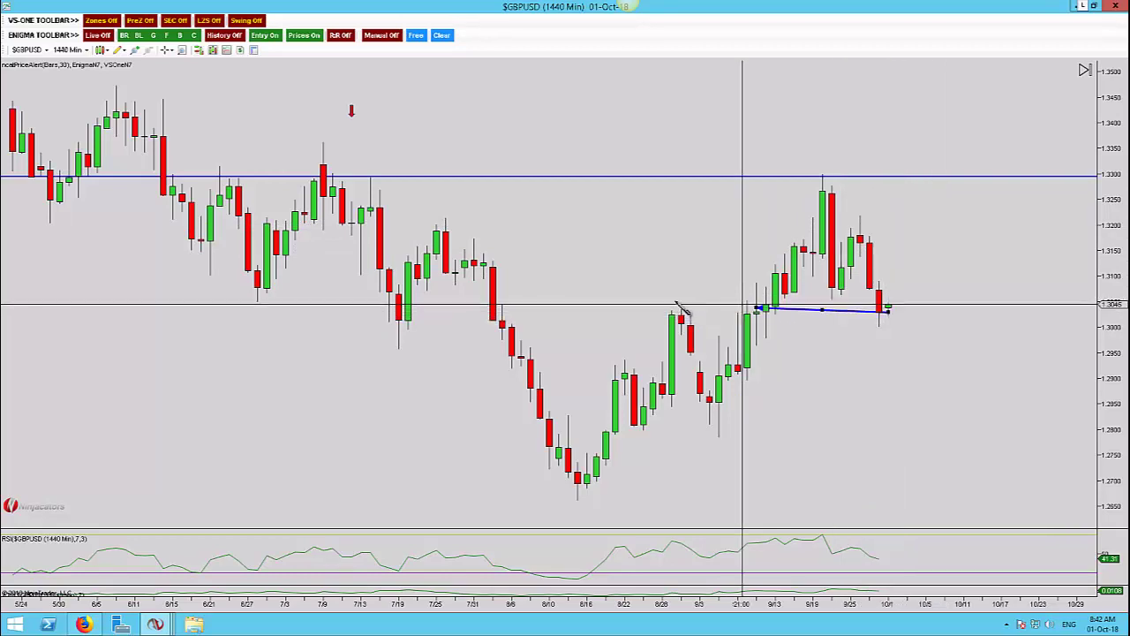
{"action": "left_click", "coordinate": [627, 313]}
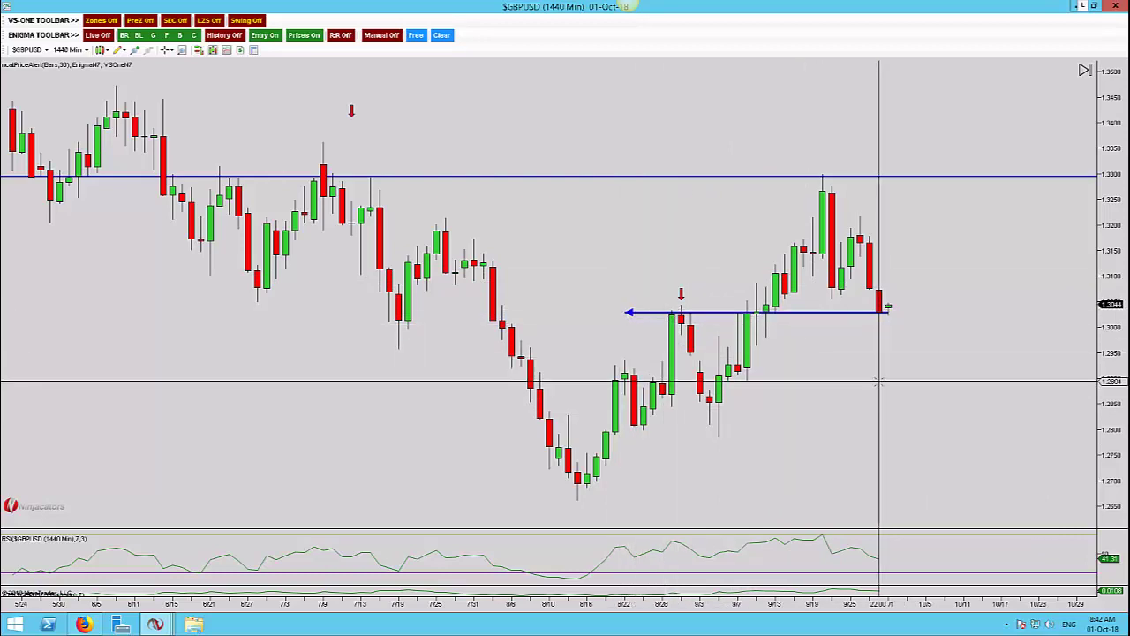
Switch the chart to the 240-minute interval and hide its zones and pre-zones
{"action": "type", "text": "240"}
{"action": "key", "text": "Return"}
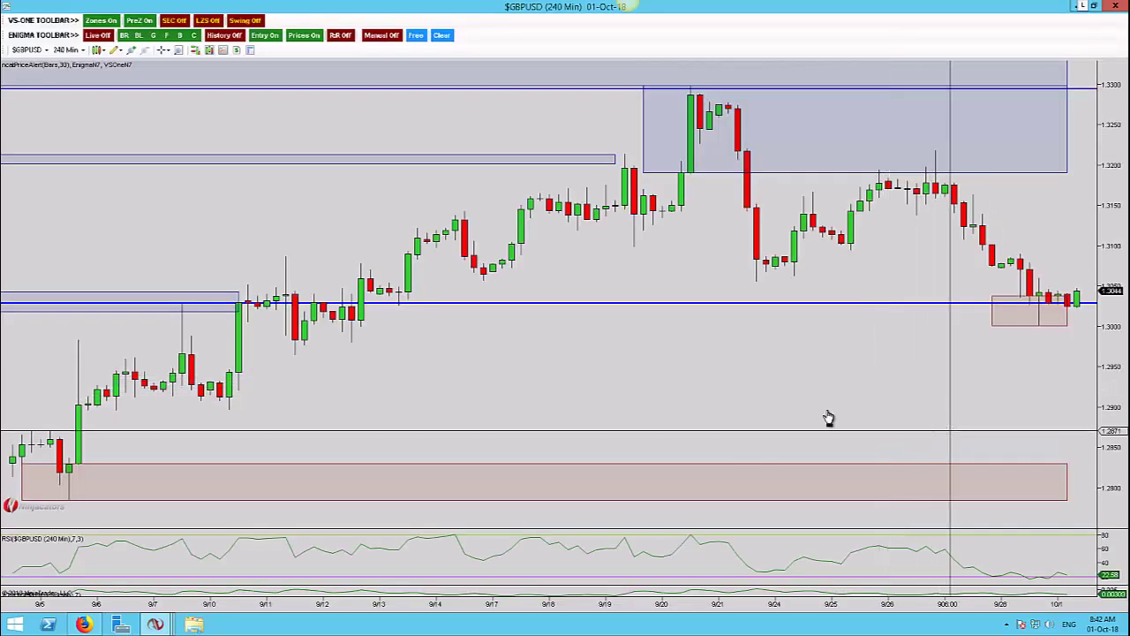
{"action": "left_click_drag", "start_coordinate": [831, 419], "coordinate": [636, 353]}
{"action": "left_click", "coordinate": [113, 20]}
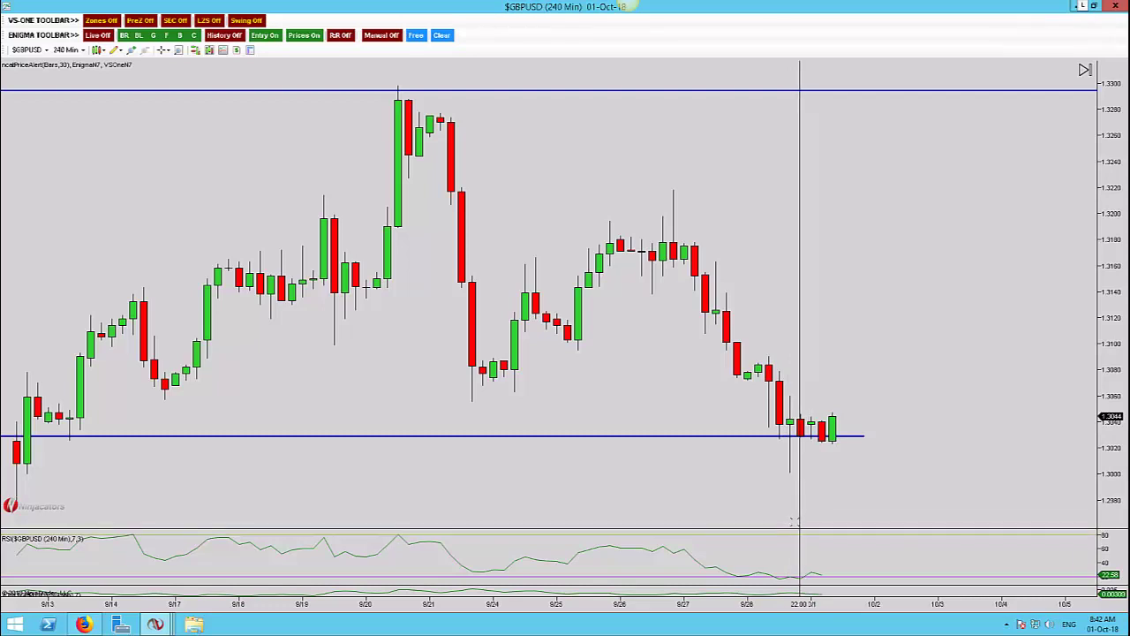
Mark the long lower wick near 1.3000 with a green up arrow and draw a rectangle over the following candles from about 1.3025 to 1.3040
{"action": "left_click", "coordinate": [791, 485]}
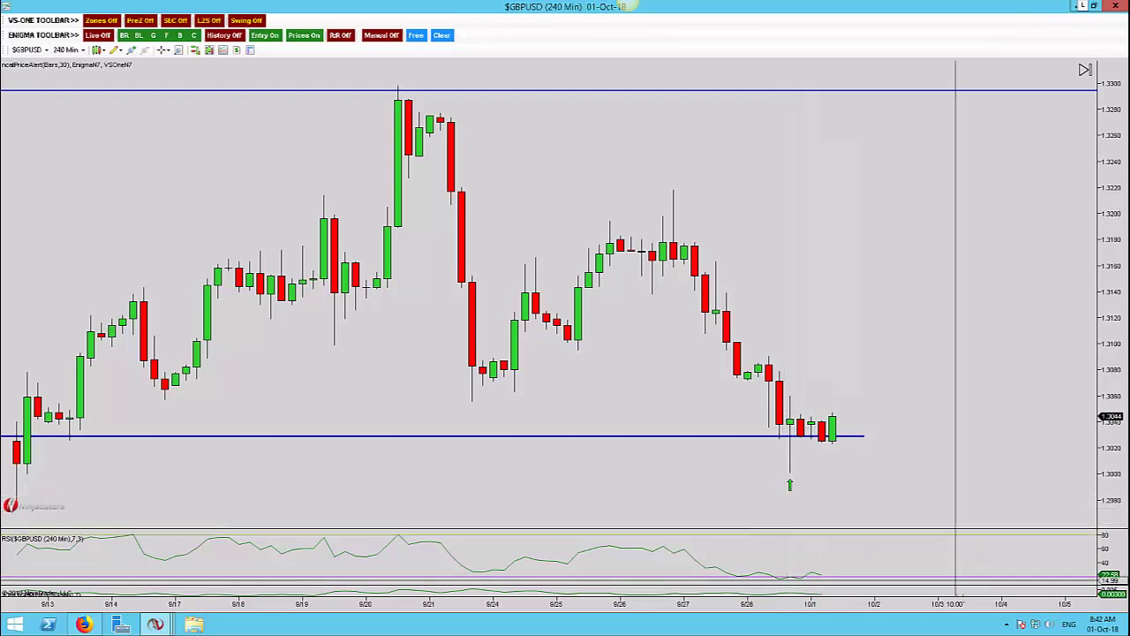
{"action": "key", "text": "ctrl+Down"}
{"action": "key", "text": "ctrl+Down"}
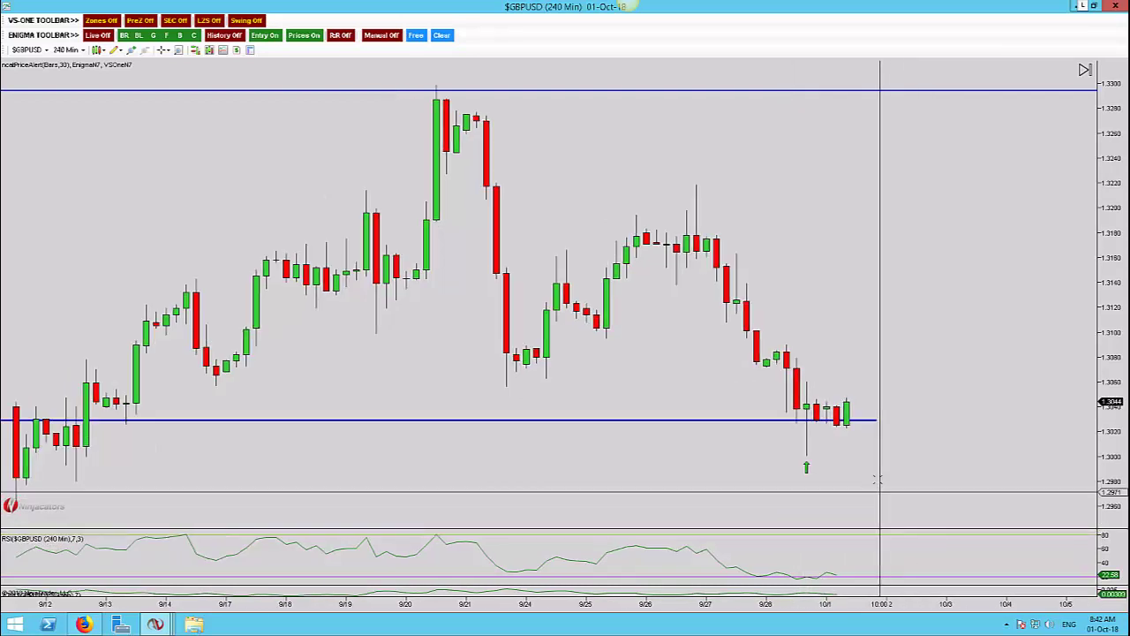
{"action": "key", "text": "ctrl+F12"}
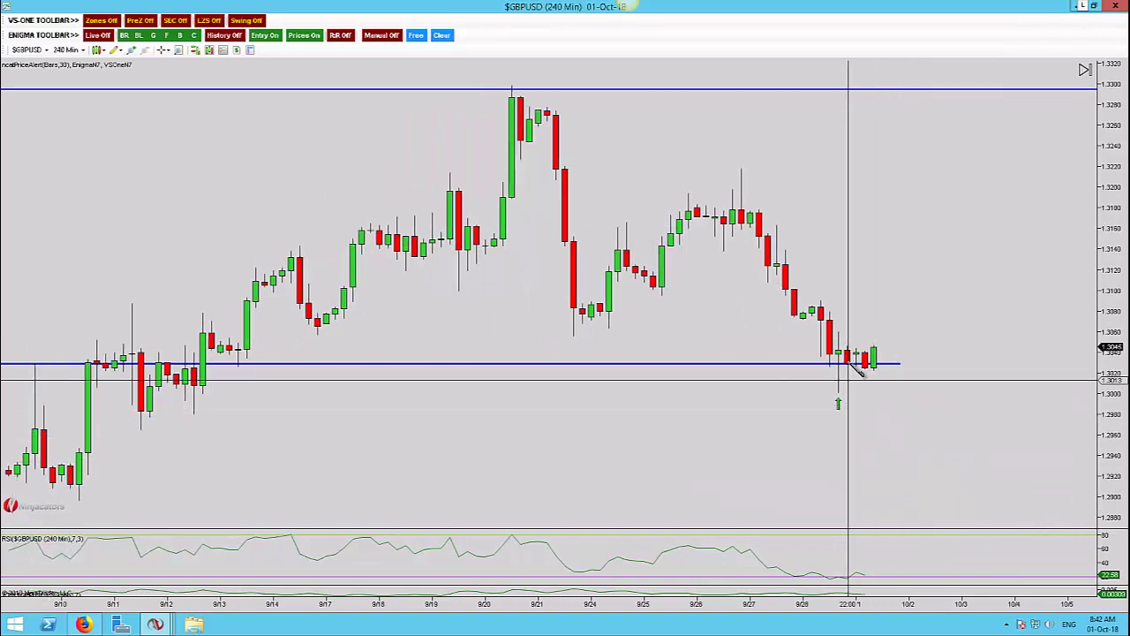
{"action": "left_click", "coordinate": [843, 352]}
{"action": "left_click_drag", "start_coordinate": [912, 364], "coordinate": [917, 369]}
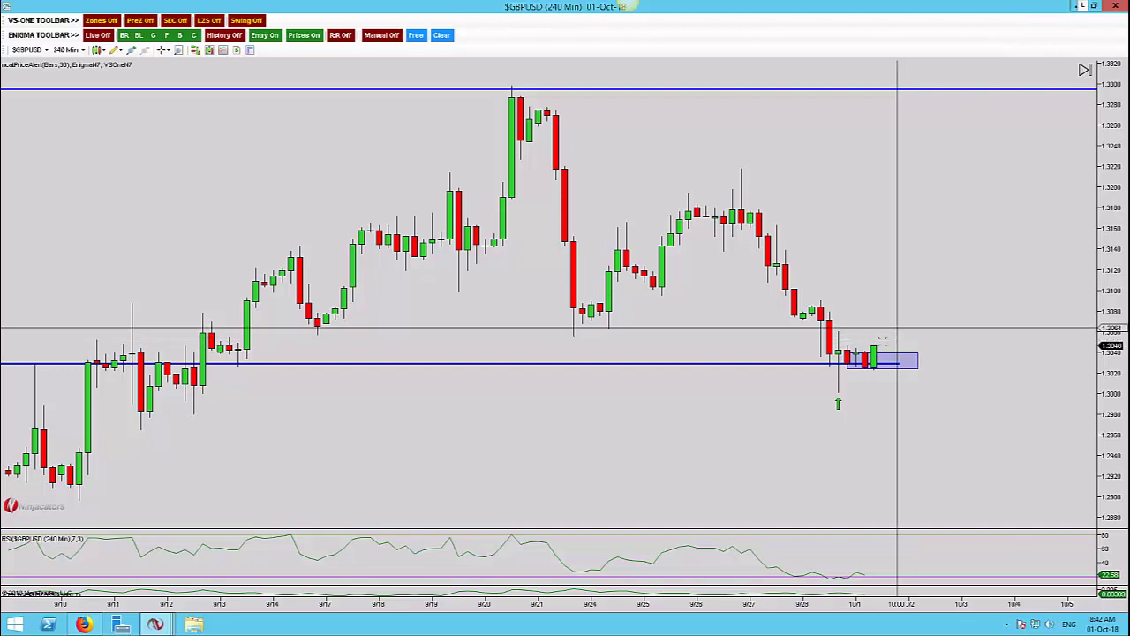
Switch the chart to the 60-minute interval and hide its zones and pre-zones
{"action": "scroll", "coordinate": [462, 433], "scroll_direction": "up", "scroll_amount": 2}
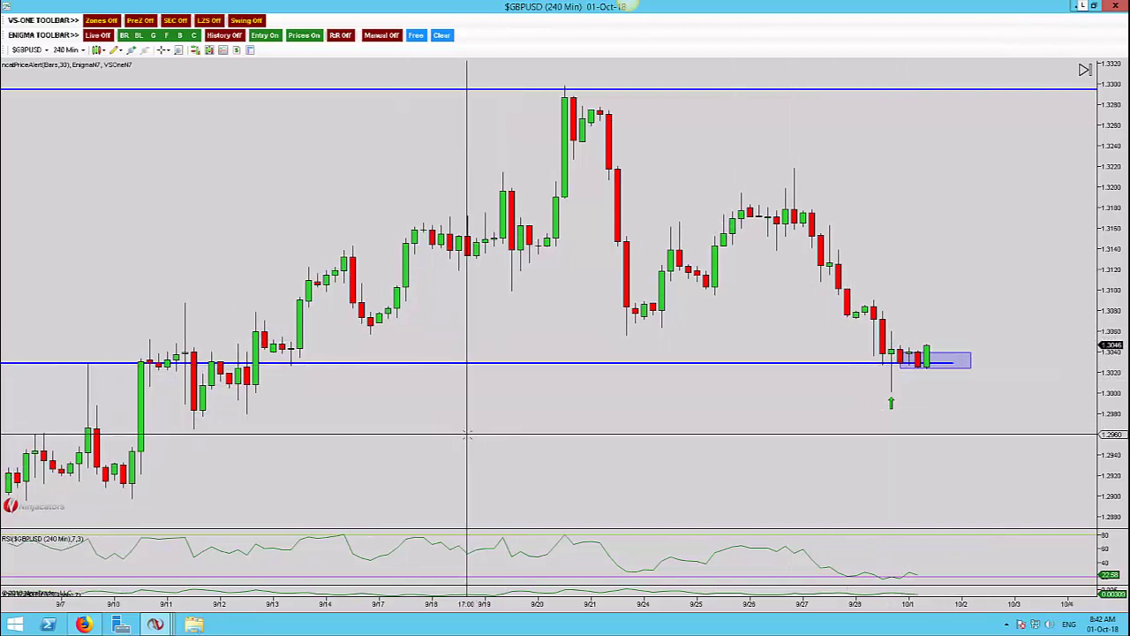
{"action": "type", "text": "60"}
{"action": "key", "text": "Return"}
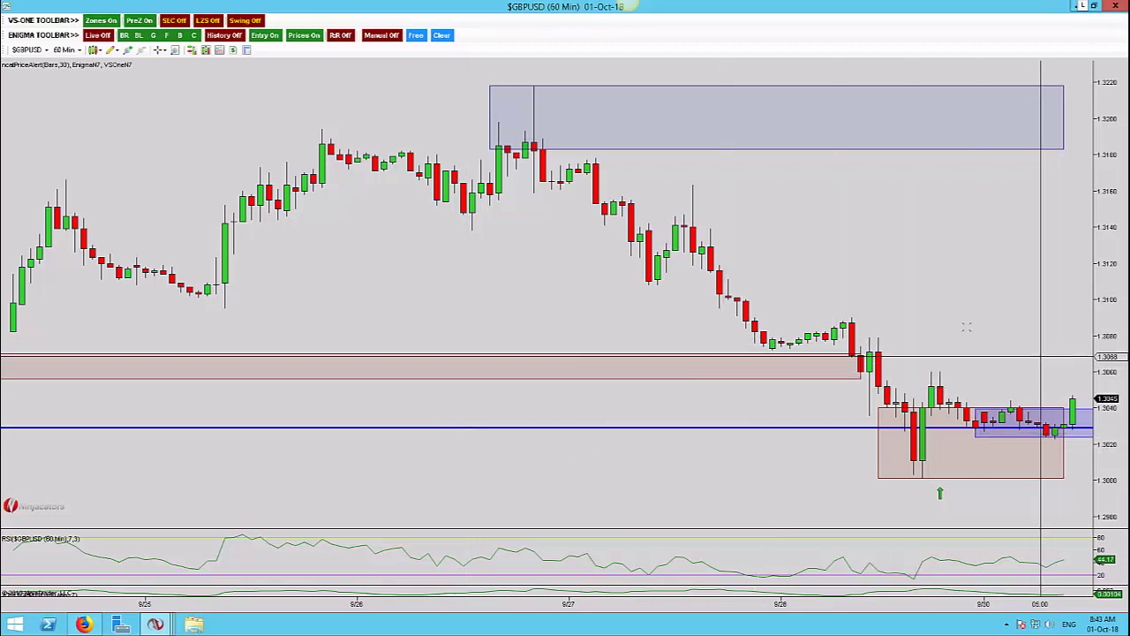
{"action": "left_click_drag", "start_coordinate": [1042, 386], "coordinate": [480, 240]}
{"action": "key", "text": "ctrl+Up"}
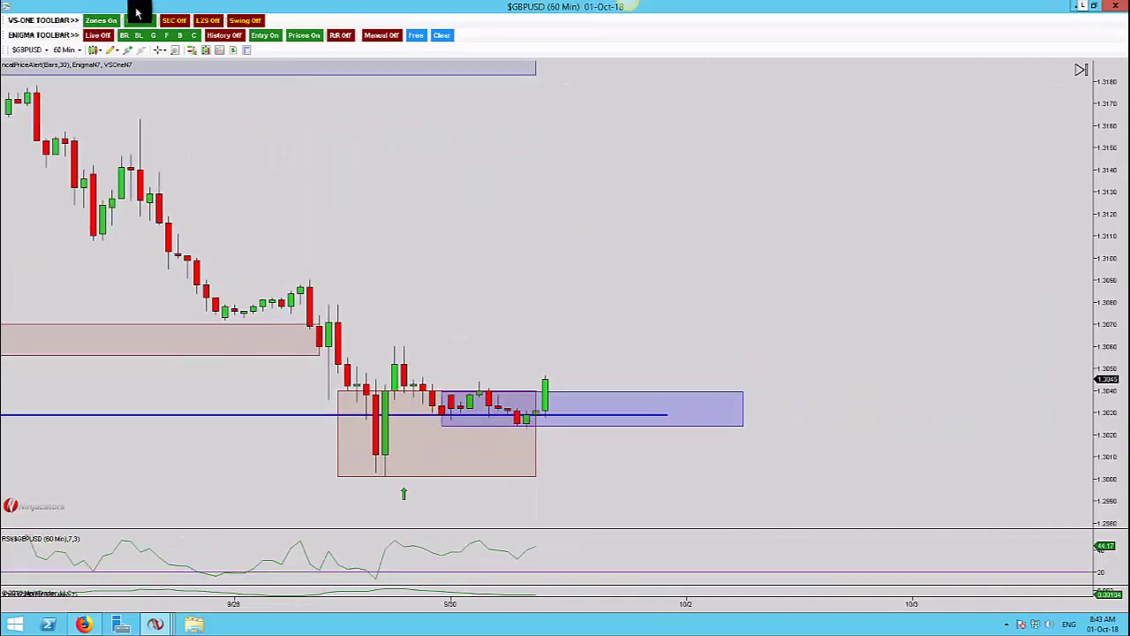
{"action": "left_click", "coordinate": [98, 20]}
{"action": "left_click_drag", "start_coordinate": [481, 190], "coordinate": [694, 313]}
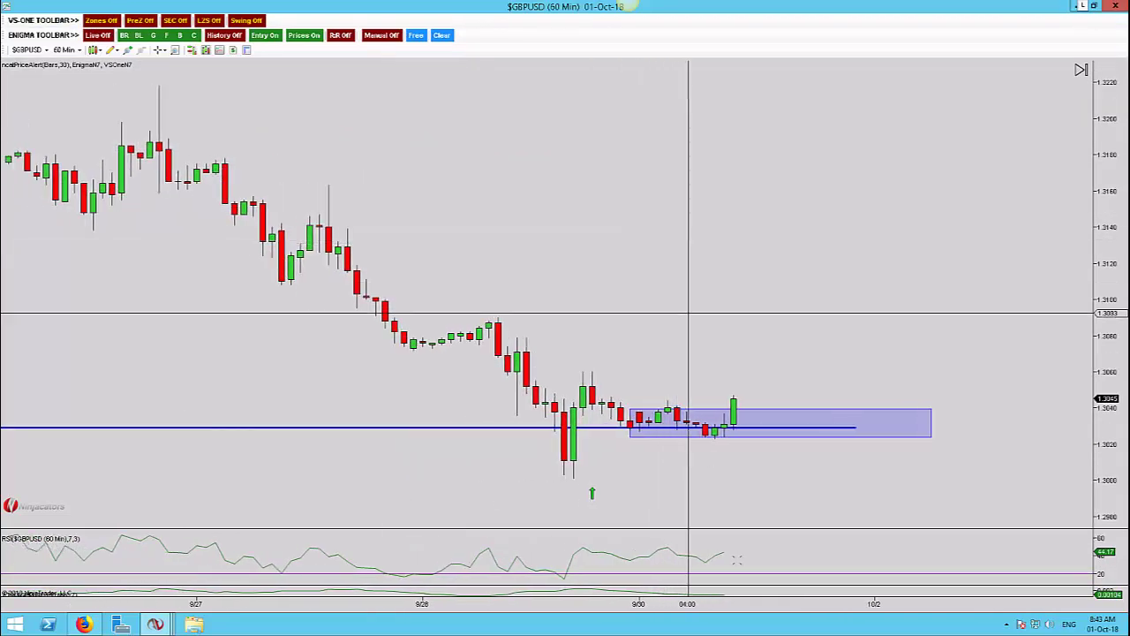
{"action": "left_click", "coordinate": [649, 460]}
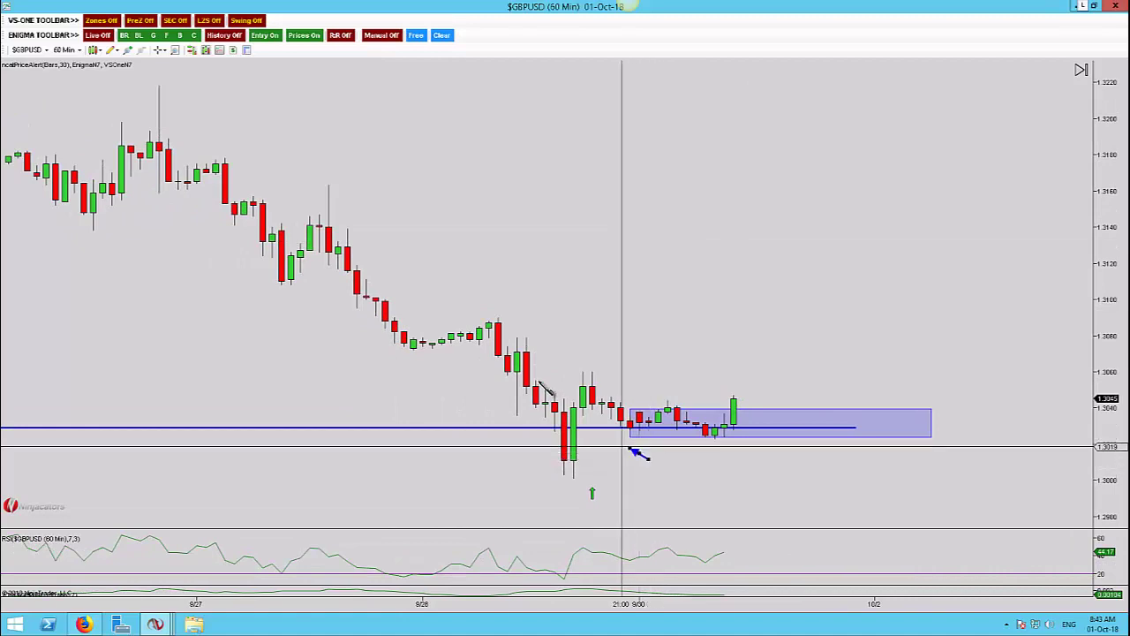
{"action": "left_click", "coordinate": [590, 482]}
{"action": "left_click_drag", "start_coordinate": [592, 481], "coordinate": [746, 438]}
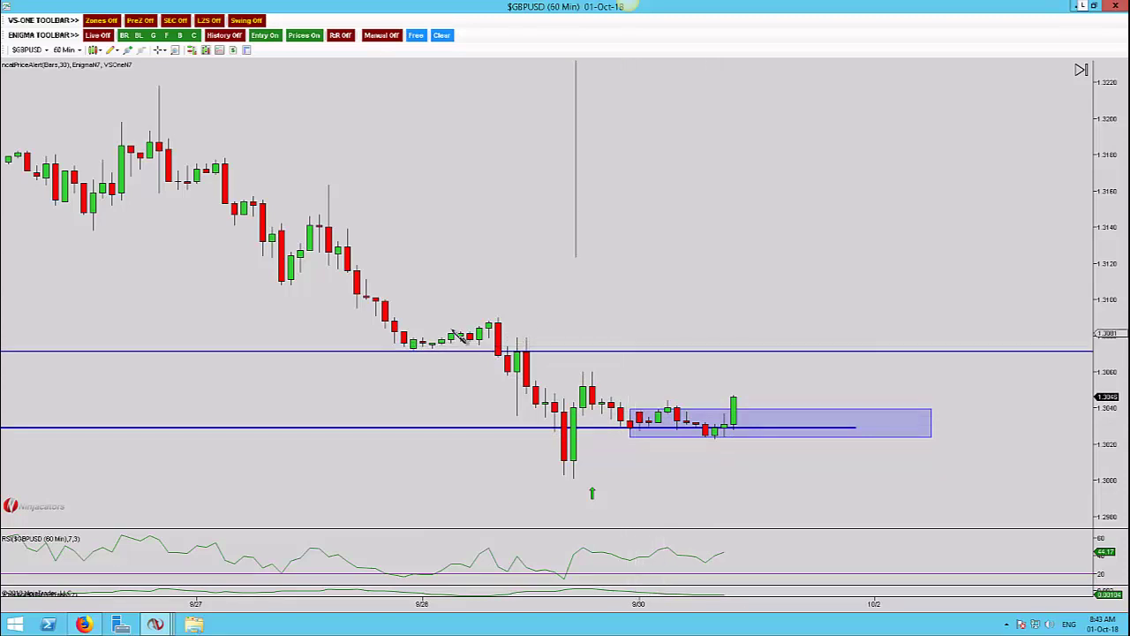
Add a horizontal line near 1.3070 and draw a rectangle from about 1.3070 to 1.3092 over the sideways candles of 9/28
{"action": "left_click_drag", "start_coordinate": [375, 313], "coordinate": [831, 355]}
Switch the chart back to the 15-minute interval and clear its zones, pre-zones and drawings
{"action": "type", "text": "240"}
{"action": "key", "text": "Return"}
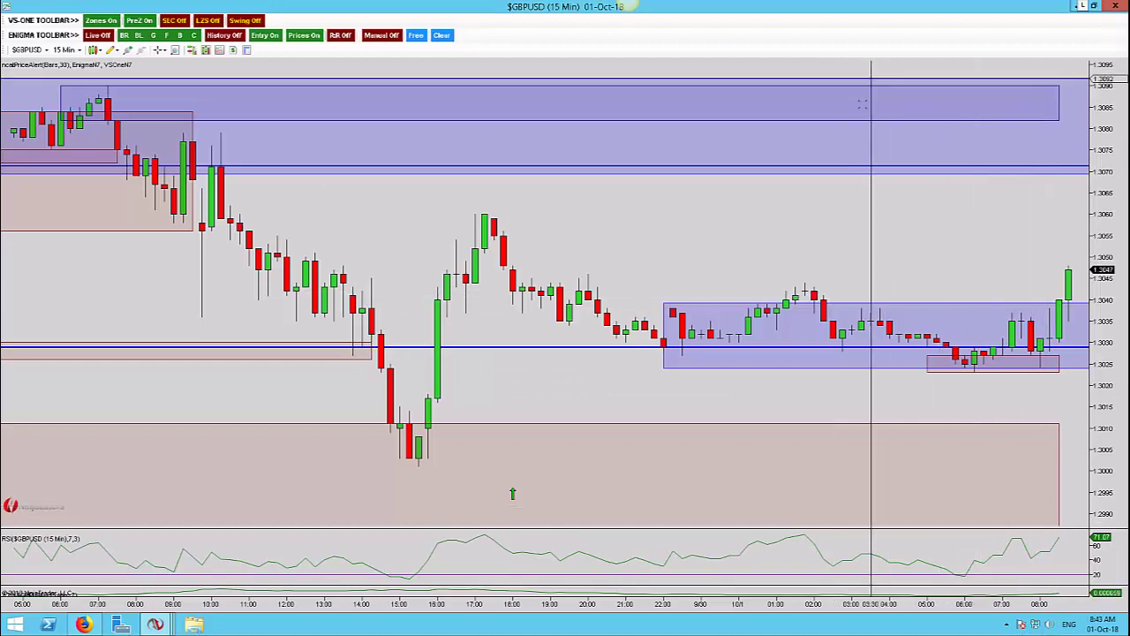
{"action": "left_click_drag", "start_coordinate": [837, 269], "coordinate": [527, 181]}
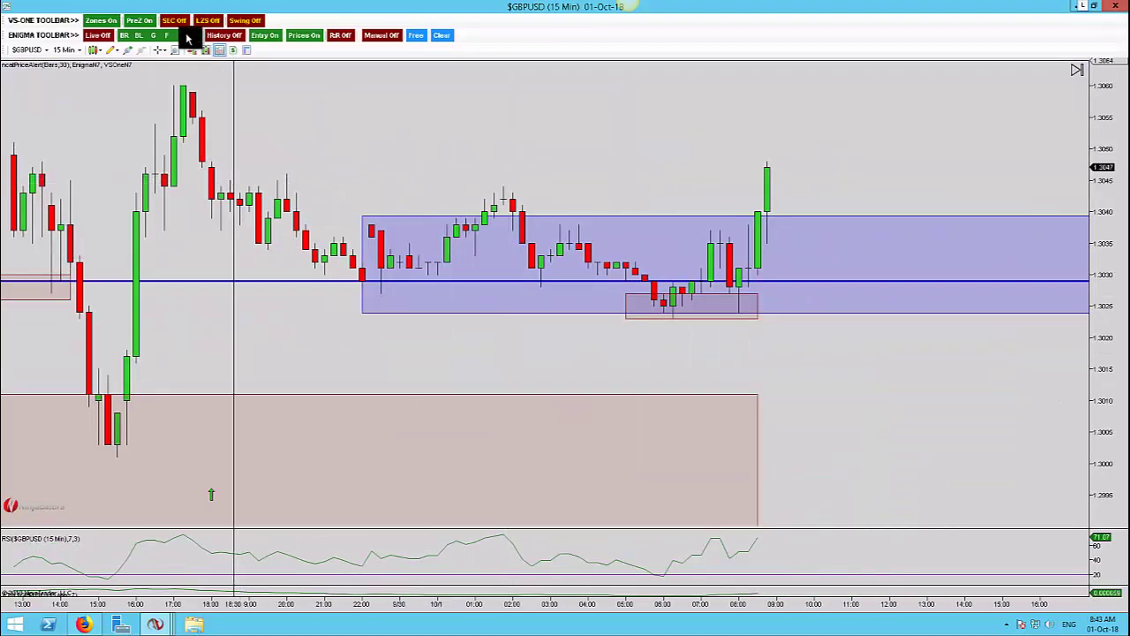
{"action": "left_click", "coordinate": [108, 21]}
{"action": "left_click", "coordinate": [142, 22]}
{"action": "scroll", "coordinate": [798, 142], "scroll_direction": "up", "scroll_amount": 5}
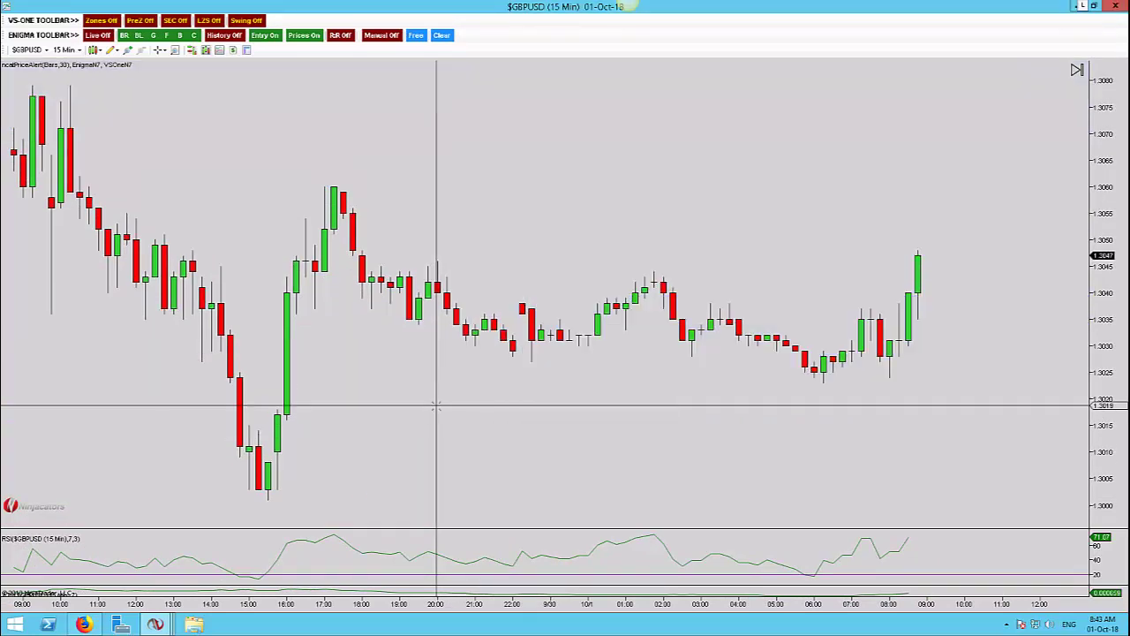
Draw an arrow line from the low near 1.3001 up to about 1.3061, and another descending from the 1.3060 high to about 1.3030
{"action": "left_click", "coordinate": [258, 497]}
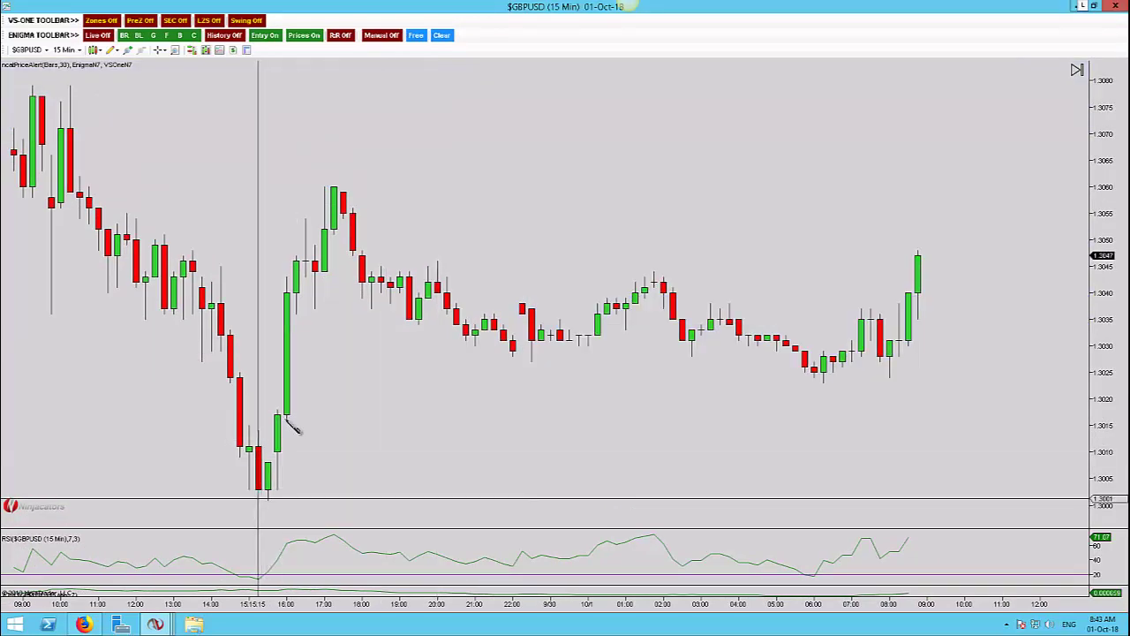
{"action": "left_click", "coordinate": [341, 231]}
{"action": "left_click_drag", "start_coordinate": [343, 221], "coordinate": [312, 186]}
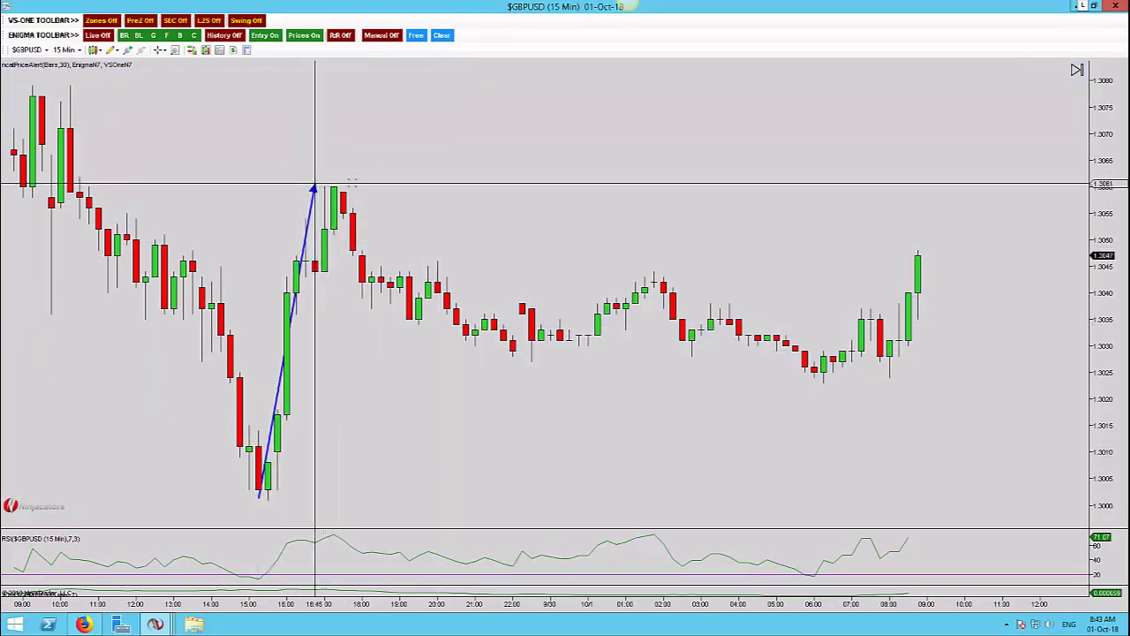
{"action": "left_click", "coordinate": [343, 188]}
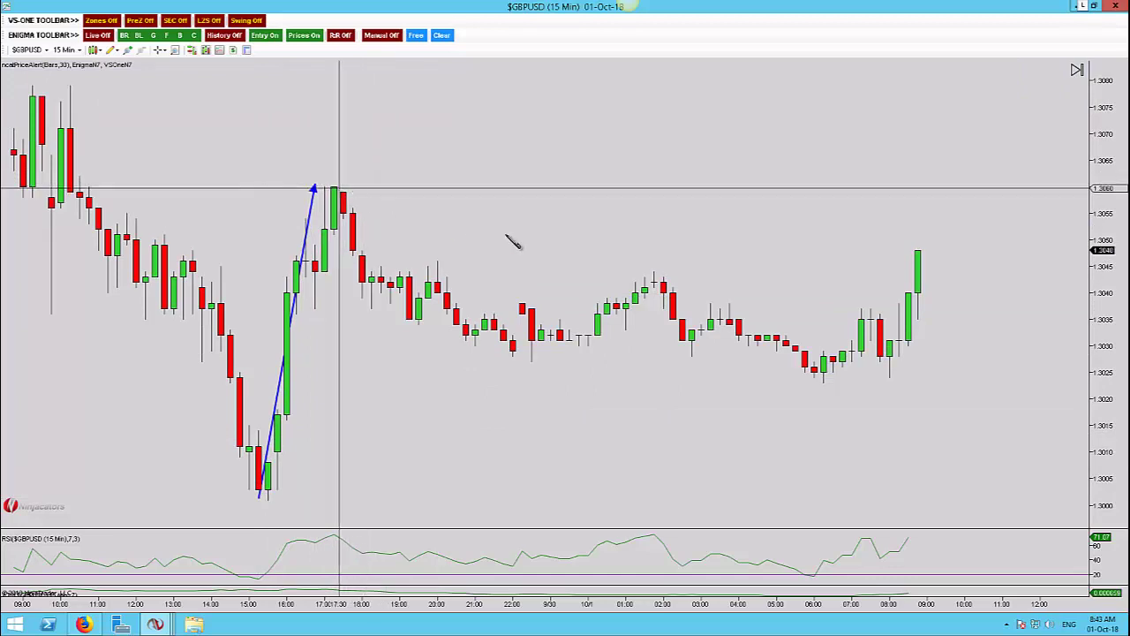
{"action": "left_click", "coordinate": [943, 341]}
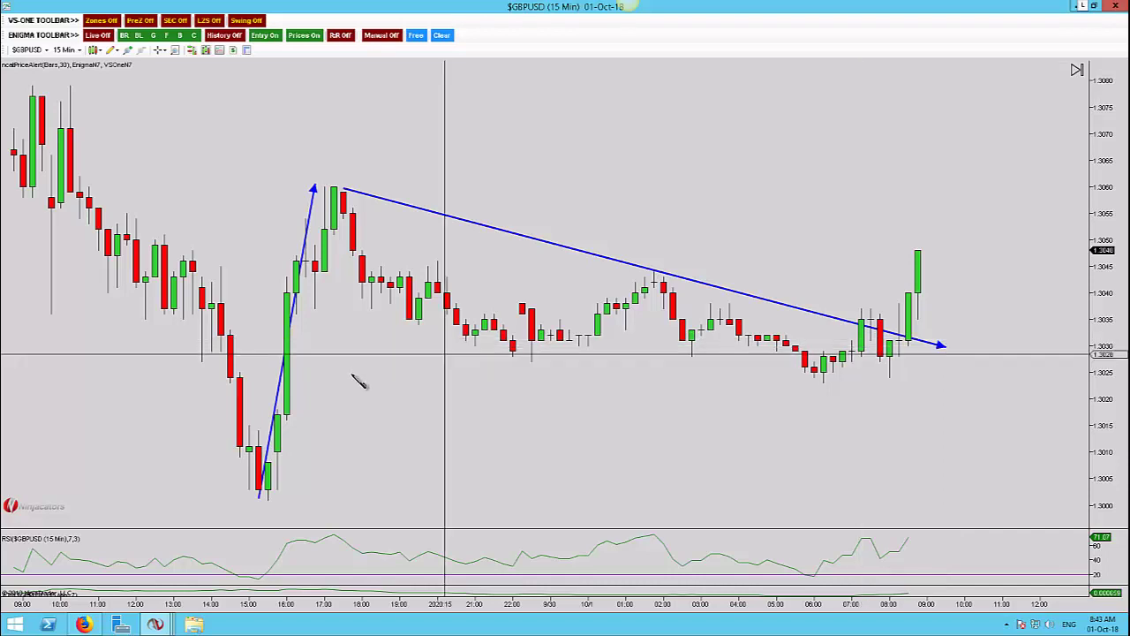
Draw a slightly descending arrow line beneath the consolidation's lows from about 1.3030 to 1.3021, adjusting its start to touch the lows
{"action": "mouse_move", "coordinate": [324, 354]}
{"action": "left_mouse_down"}
{"action": "mouse_move", "coordinate": [914, 371]}
{"action": "mouse_move", "coordinate": [1021, 387]}
{"action": "left_mouse_up"}
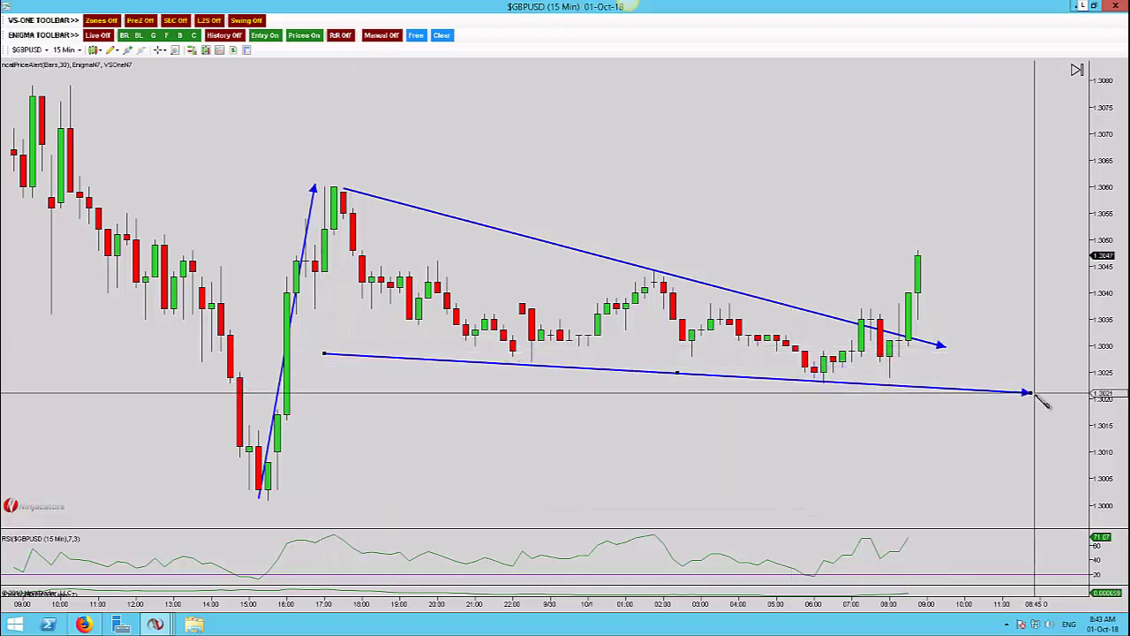
{"action": "left_click", "coordinate": [1030, 393]}
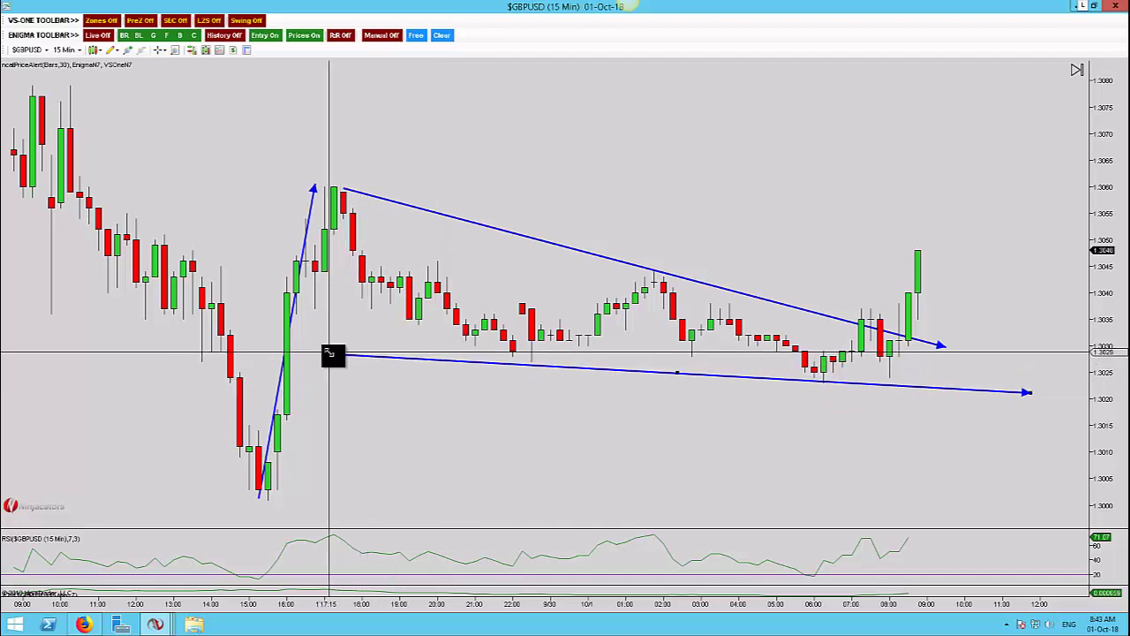
{"action": "left_click_drag", "start_coordinate": [328, 353], "coordinate": [331, 345]}
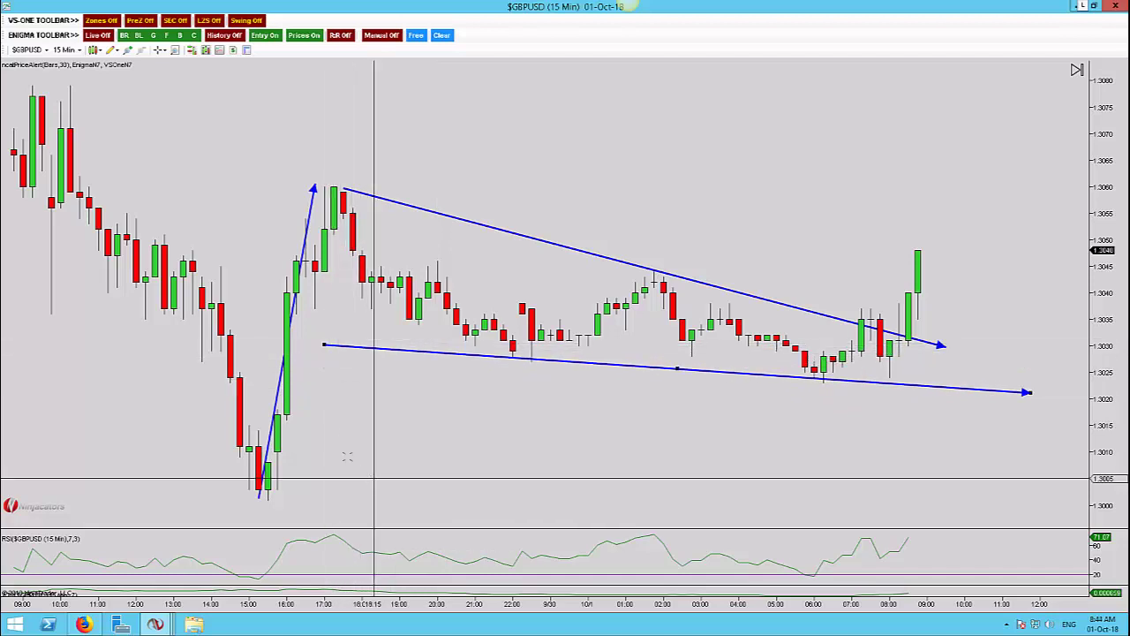
Trace the three swings between the trendlines with arrow lines, and mark the highs with red down arrows and the lows with green up arrows
{"action": "mouse_move", "coordinate": [358, 201]}
{"action": "left_mouse_down"}
{"action": "mouse_move", "coordinate": [533, 368]}
{"action": "mouse_move", "coordinate": [525, 360]}
{"action": "mouse_move", "coordinate": [651, 274]}
{"action": "mouse_move", "coordinate": [709, 305]}
{"action": "left_mouse_up"}
{"action": "left_click_drag", "start_coordinate": [781, 368], "coordinate": [826, 380]}
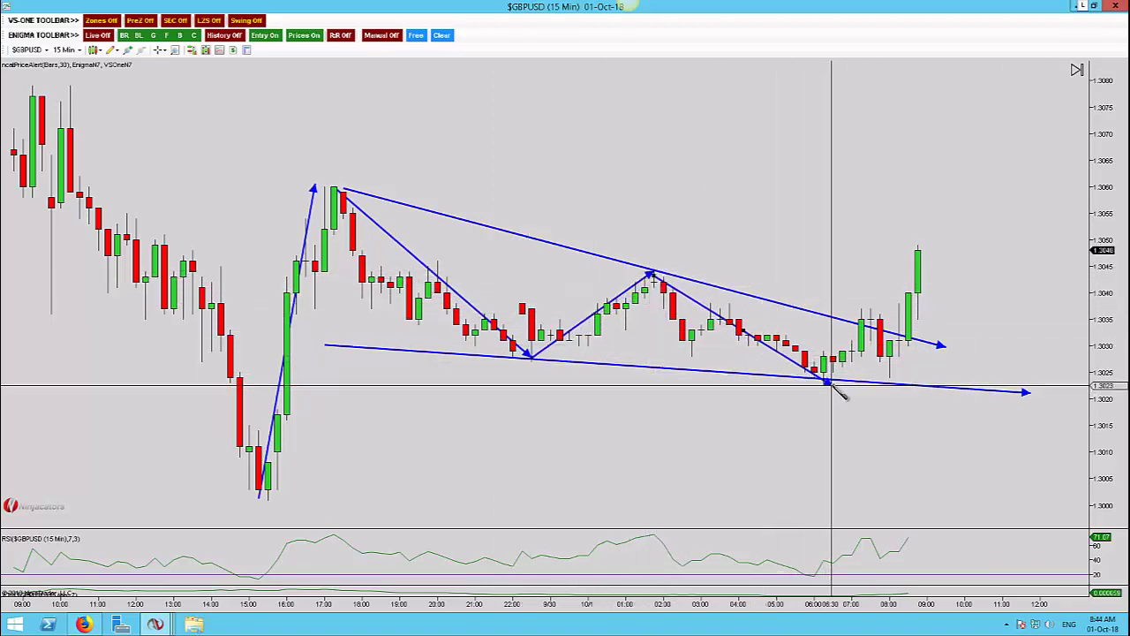
{"action": "left_click", "coordinate": [336, 166]}
{"action": "left_click", "coordinate": [522, 385]}
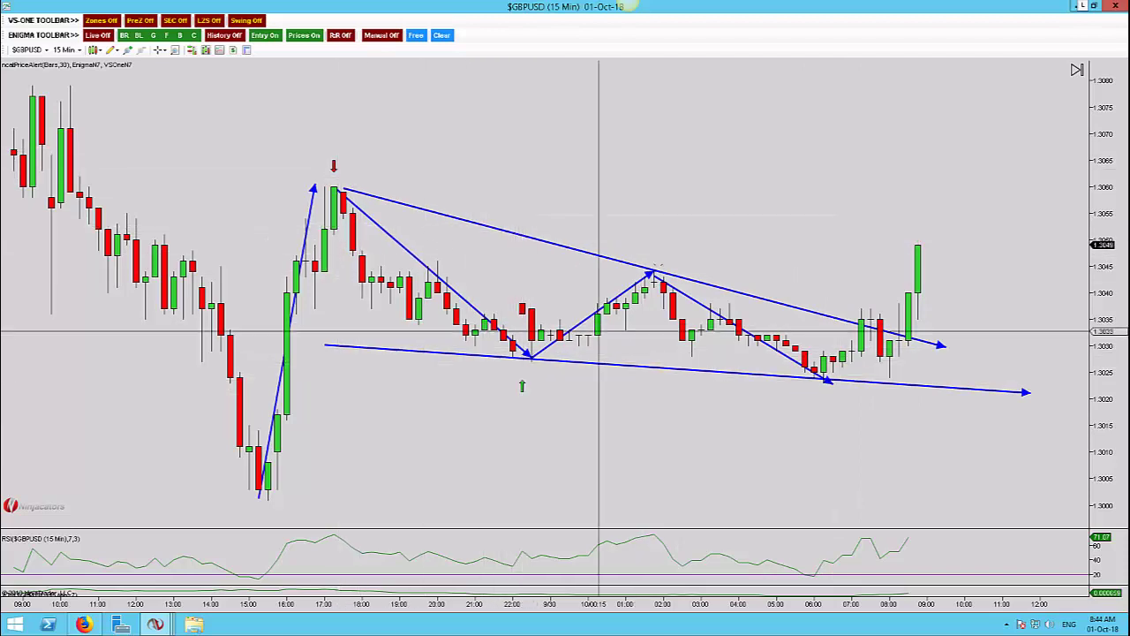
{"action": "left_click", "coordinate": [663, 250]}
{"action": "left_click", "coordinate": [814, 394]}
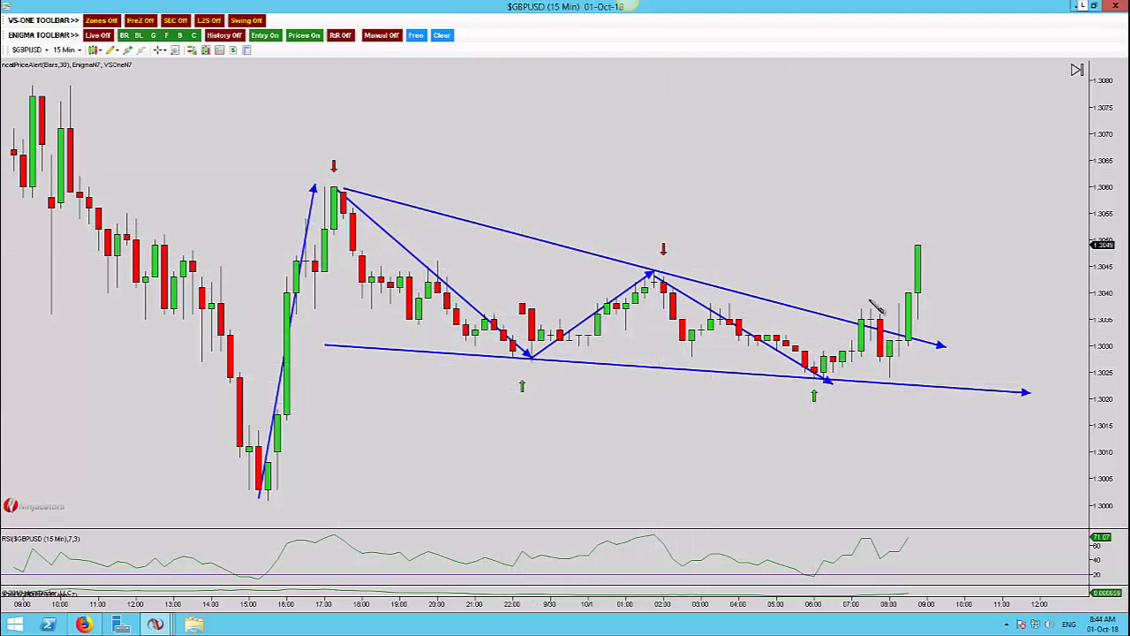
{"action": "left_click", "coordinate": [871, 298]}
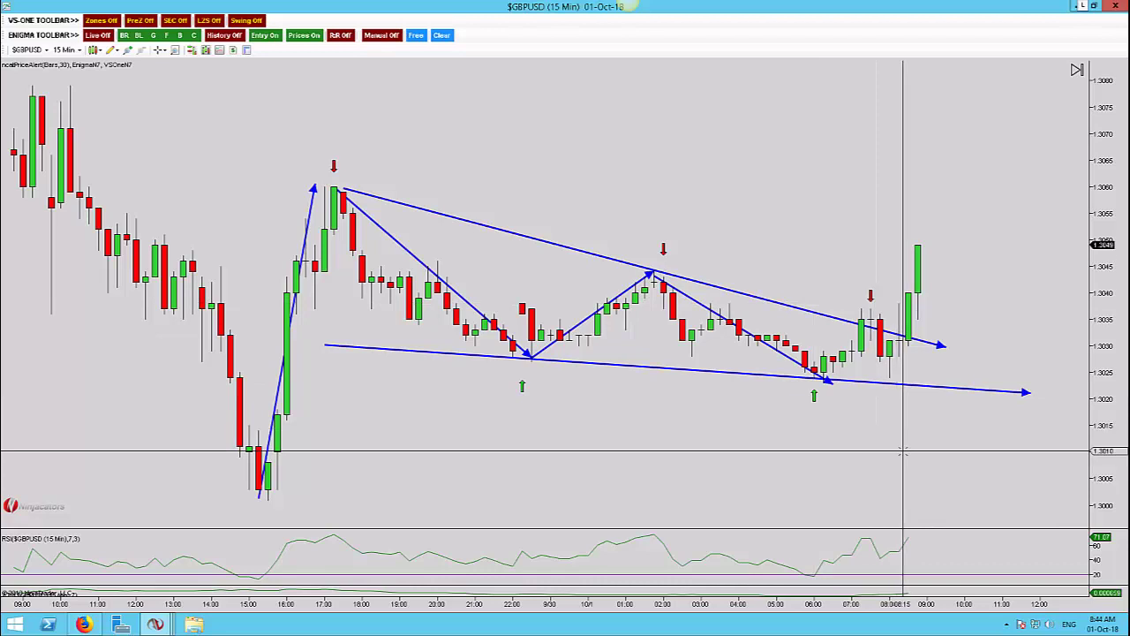
Add a horizontal line near 1.3073 under the 9/28 consolidation and draw Fibonacci levels between the 1.3060 high and the 1.3001 low
{"action": "scroll", "coordinate": [902, 450], "scroll_direction": "down", "scroll_amount": 5}
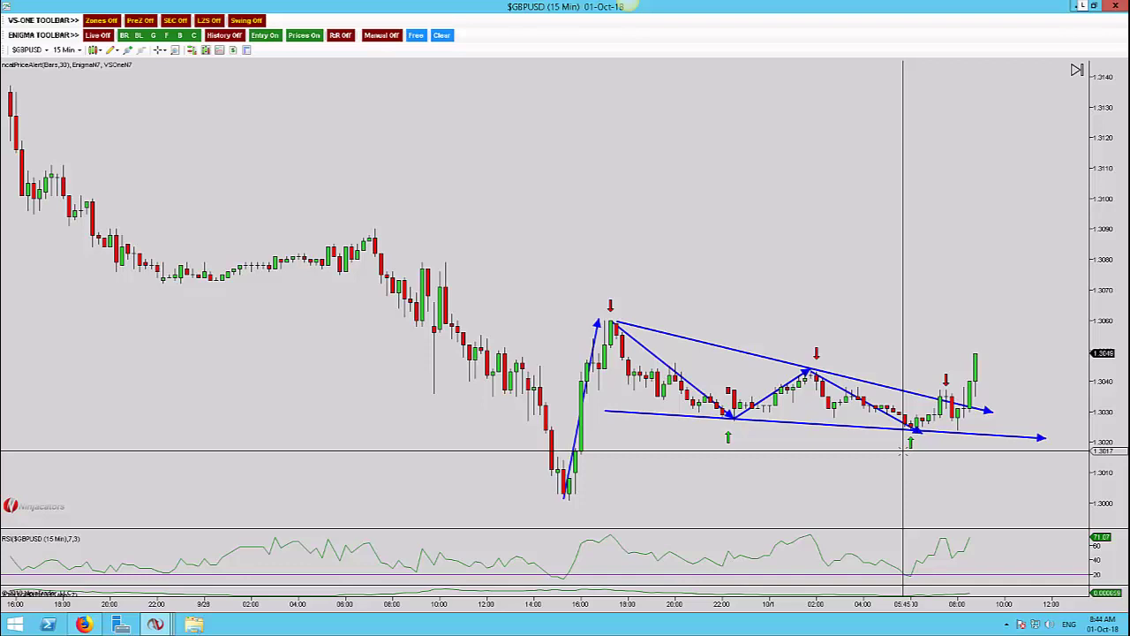
{"action": "scroll", "coordinate": [903, 451], "scroll_direction": "down", "scroll_amount": 2}
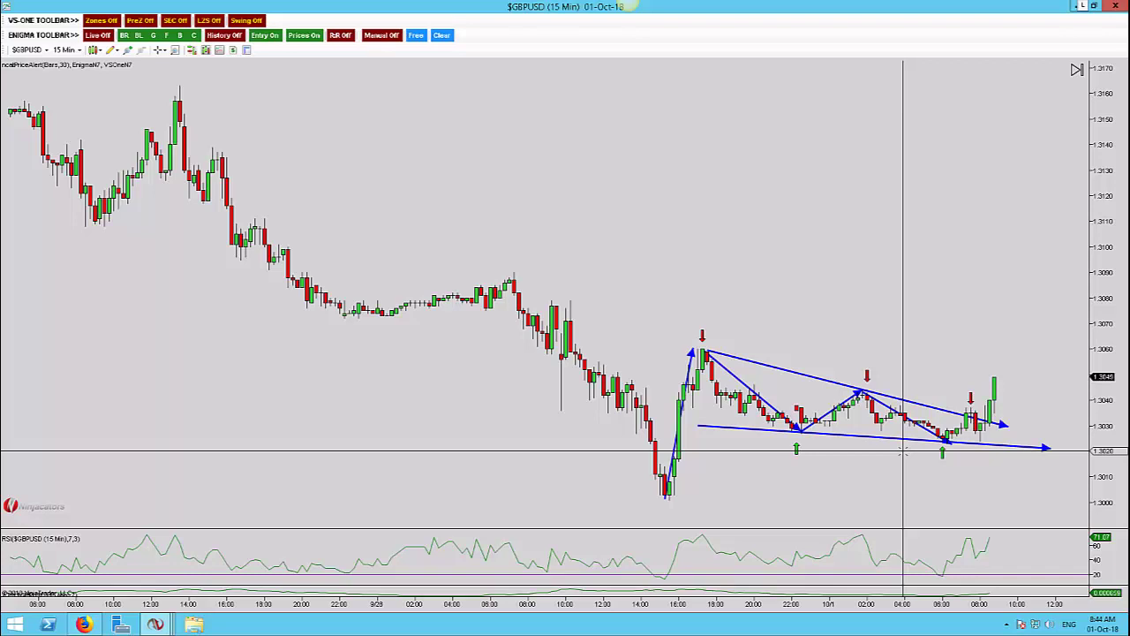
{"action": "left_click", "coordinate": [401, 316]}
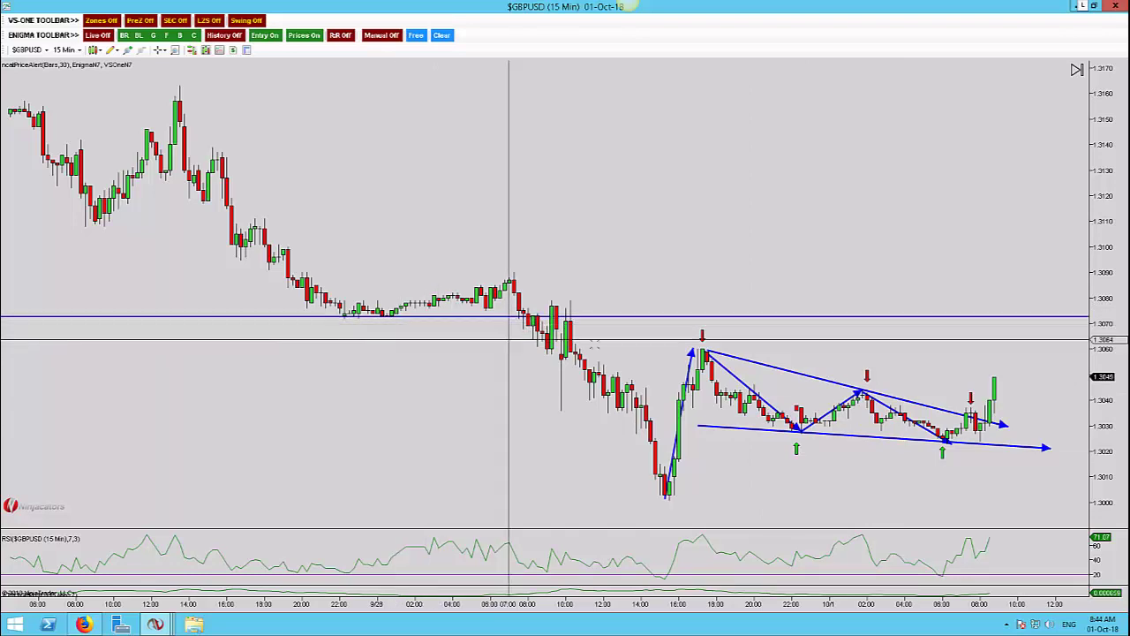
{"action": "left_click", "coordinate": [721, 349]}
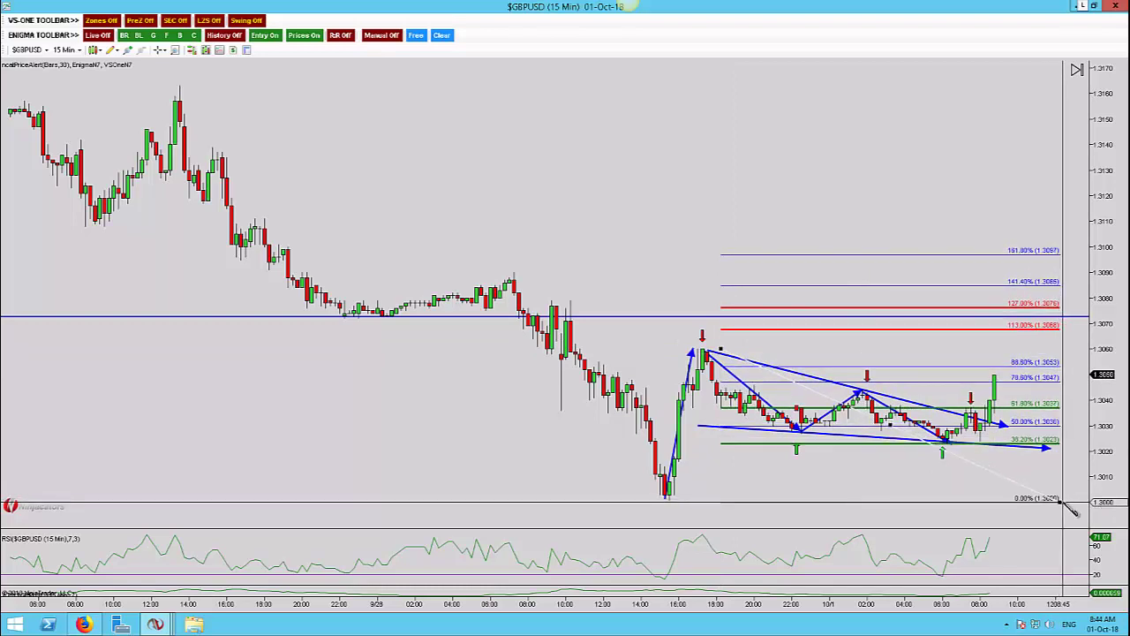
{"action": "left_click", "coordinate": [1060, 495]}
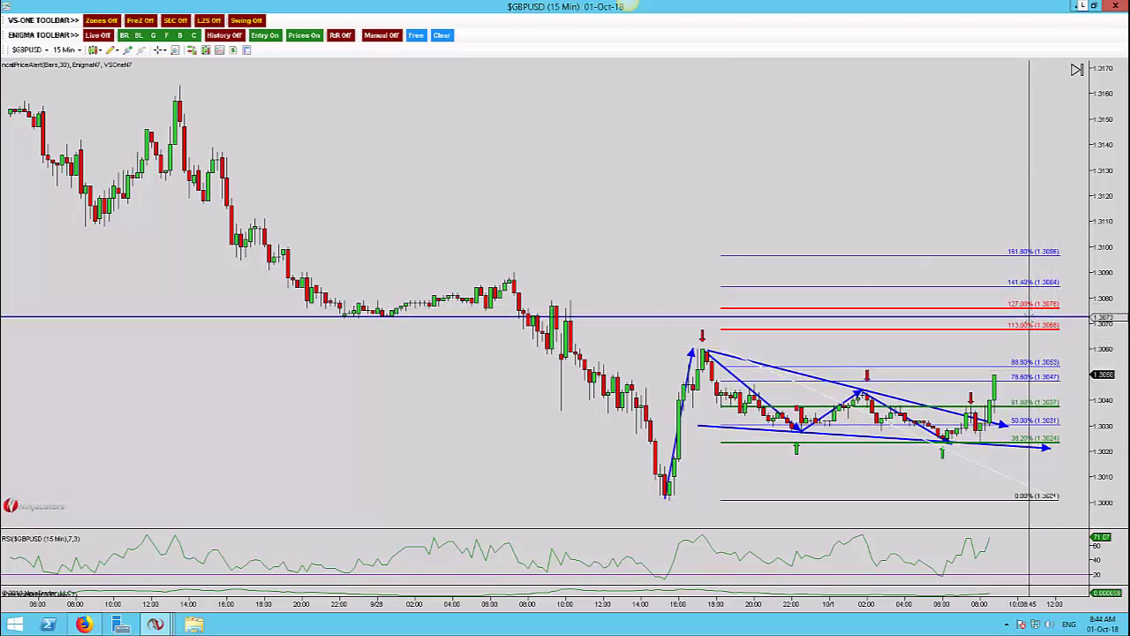
Display the trade's entry, stop and target lines and draw a rectangle from the 9/28 consolidation across the chart, about 1.3086 to 1.3072
{"action": "left_click", "coordinate": [194, 51]}
{"action": "left_click_drag", "start_coordinate": [656, 180], "coordinate": [559, 191]}
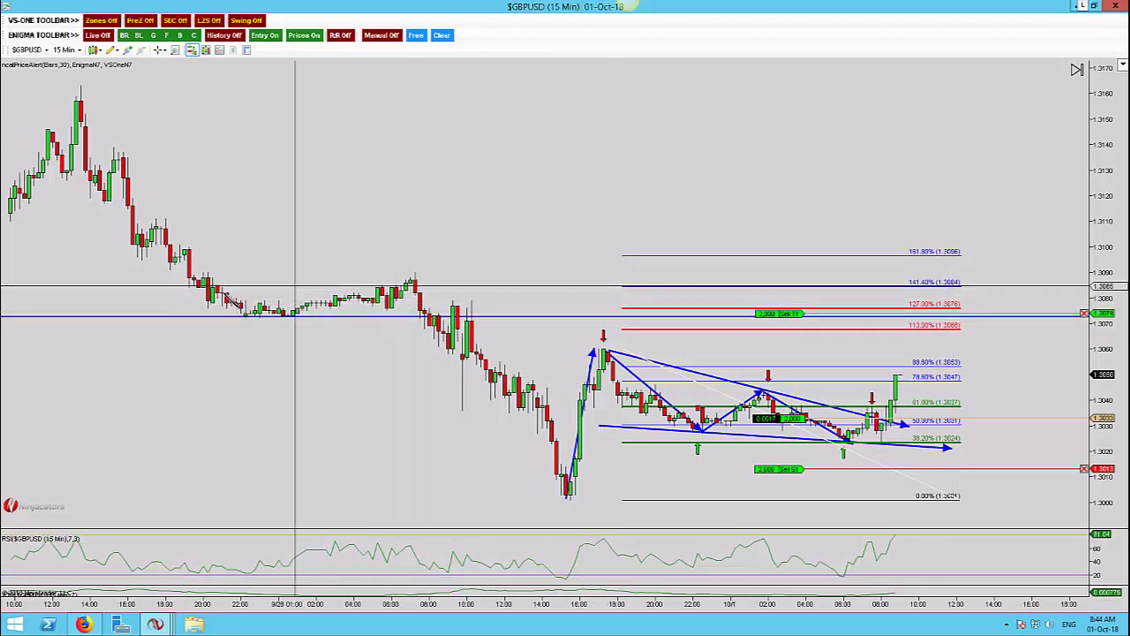
{"action": "mouse_move", "coordinate": [212, 283]}
{"action": "left_mouse_down"}
{"action": "mouse_move", "coordinate": [340, 316]}
{"action": "mouse_move", "coordinate": [1072, 316]}
{"action": "mouse_move", "coordinate": [1037, 317]}
{"action": "left_mouse_up"}
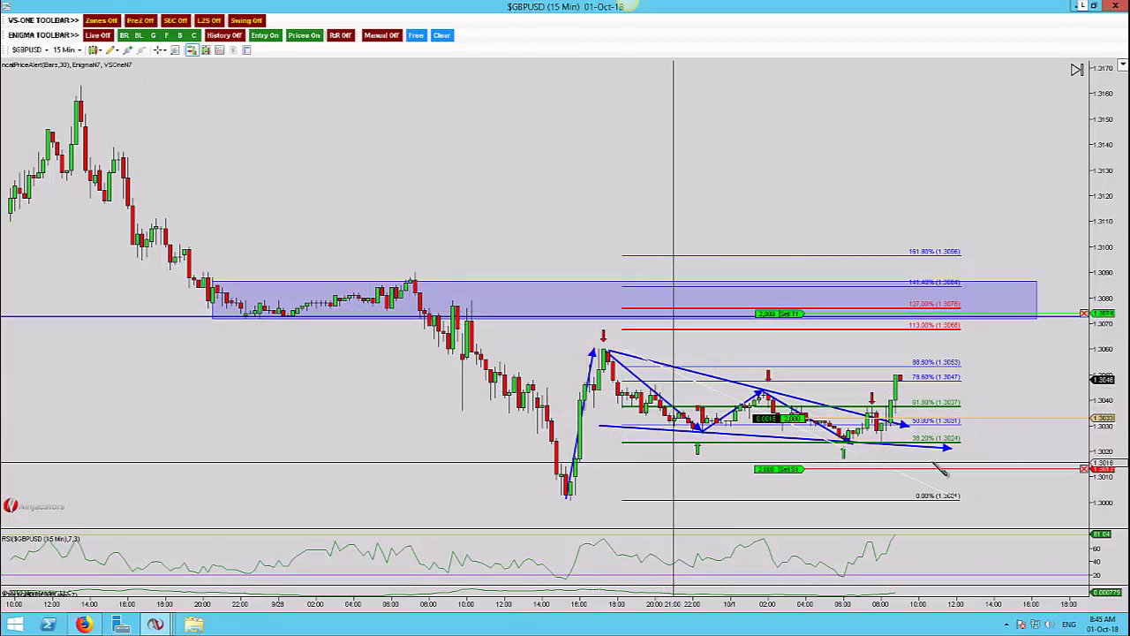
Draw a risk rectangle between the entry line near 1.3033 and the stop line near 1.3013, and set its area colour to red
{"action": "left_click", "coordinate": [979, 418]}
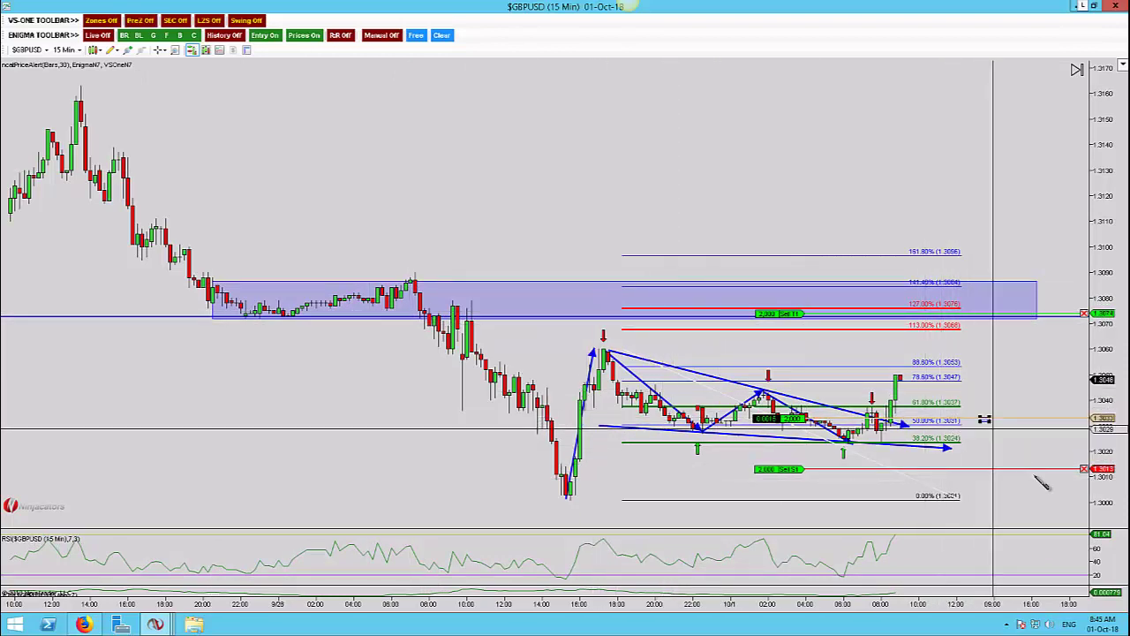
{"action": "left_click", "coordinate": [1046, 468]}
{"action": "double_click", "coordinate": [1047, 447]}
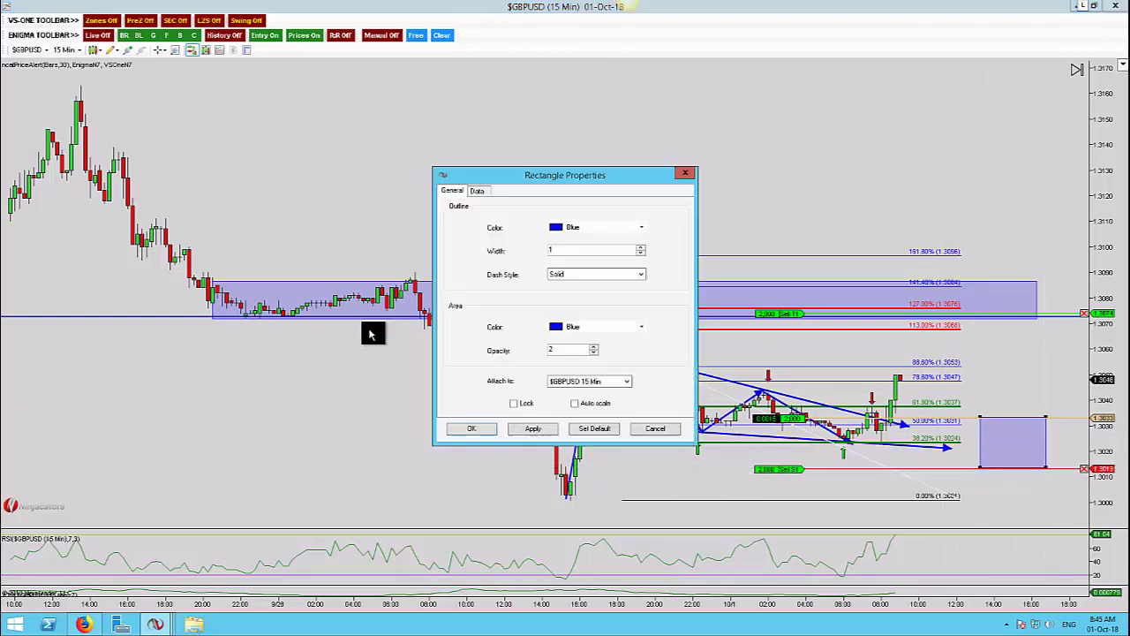
{"action": "left_click", "coordinate": [581, 325]}
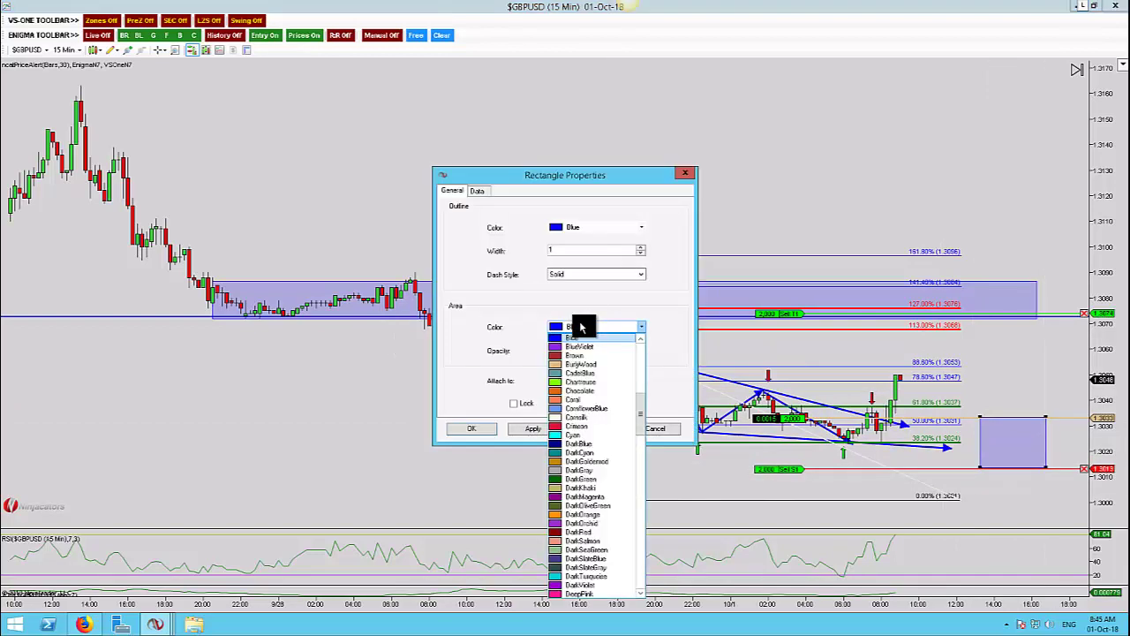
{"action": "key", "text": "r"}
{"action": "left_click", "coordinate": [566, 339]}
{"action": "left_click", "coordinate": [491, 428]}
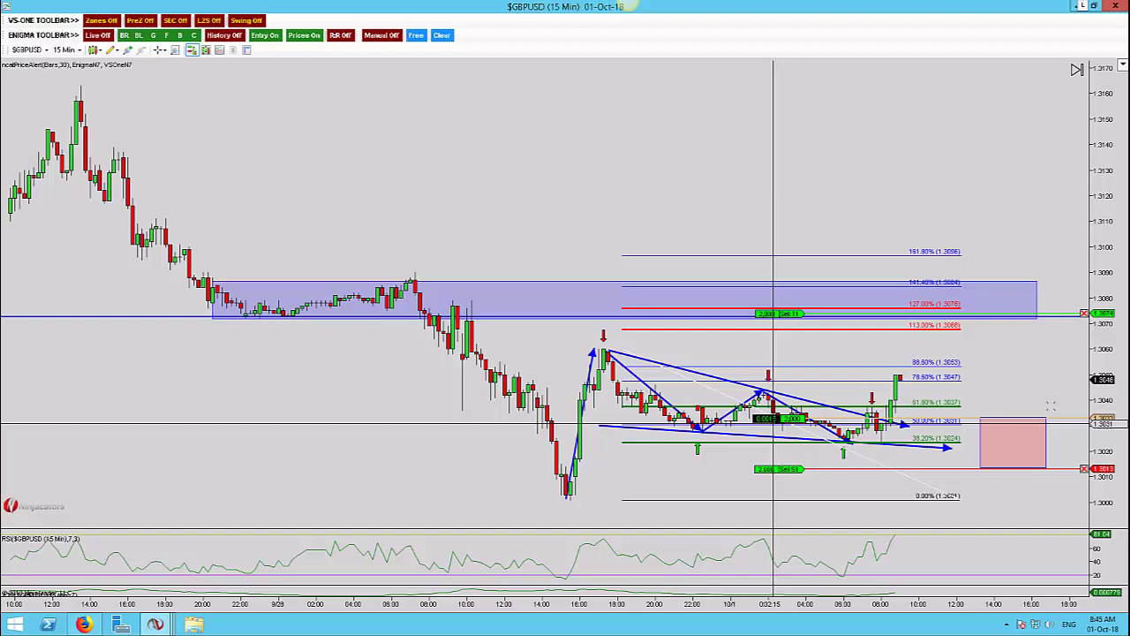
Draw a reward rectangle from the entry line up to the target near 1.3074 and set its area colour to DarkGreen
{"action": "left_click", "coordinate": [979, 417]}
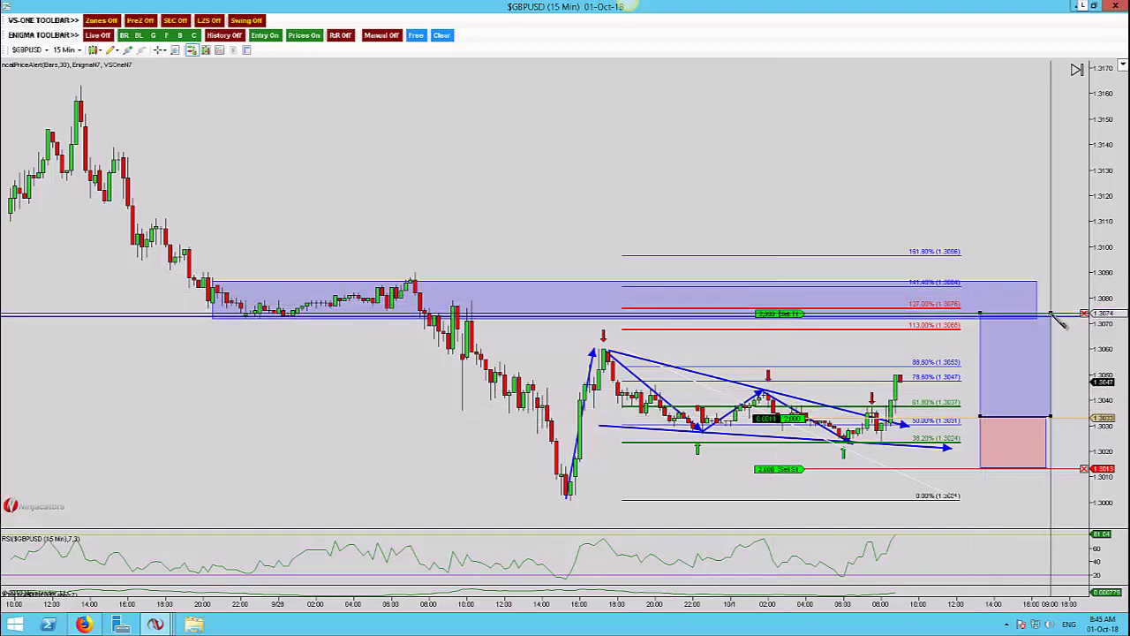
{"action": "left_click", "coordinate": [1047, 313]}
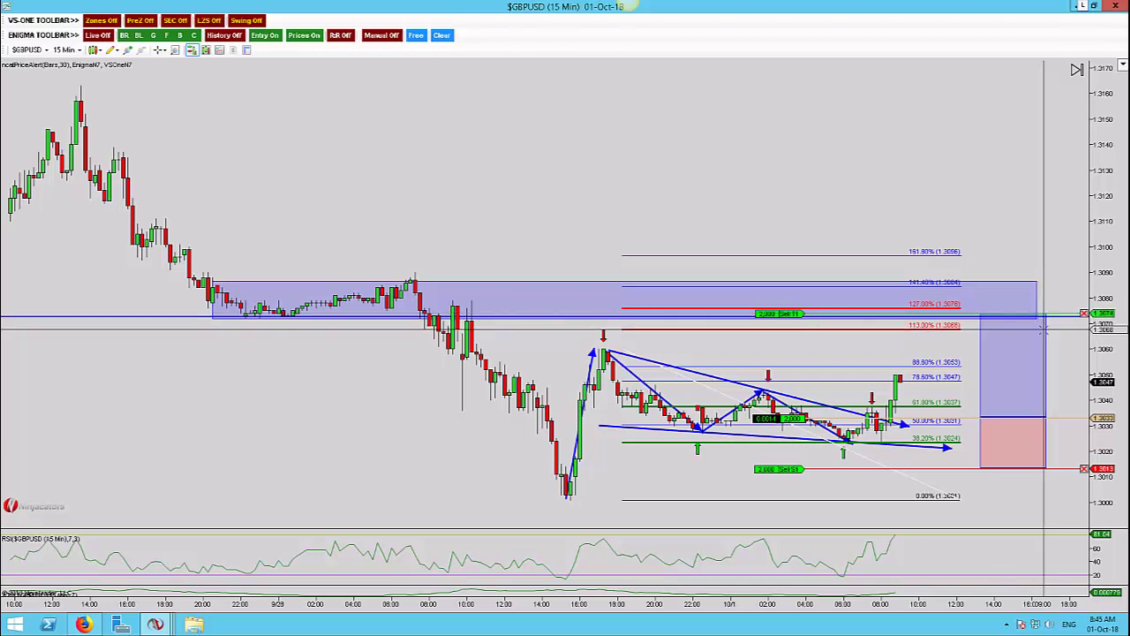
{"action": "double_click", "coordinate": [1044, 329]}
{"action": "left_click", "coordinate": [617, 329]}
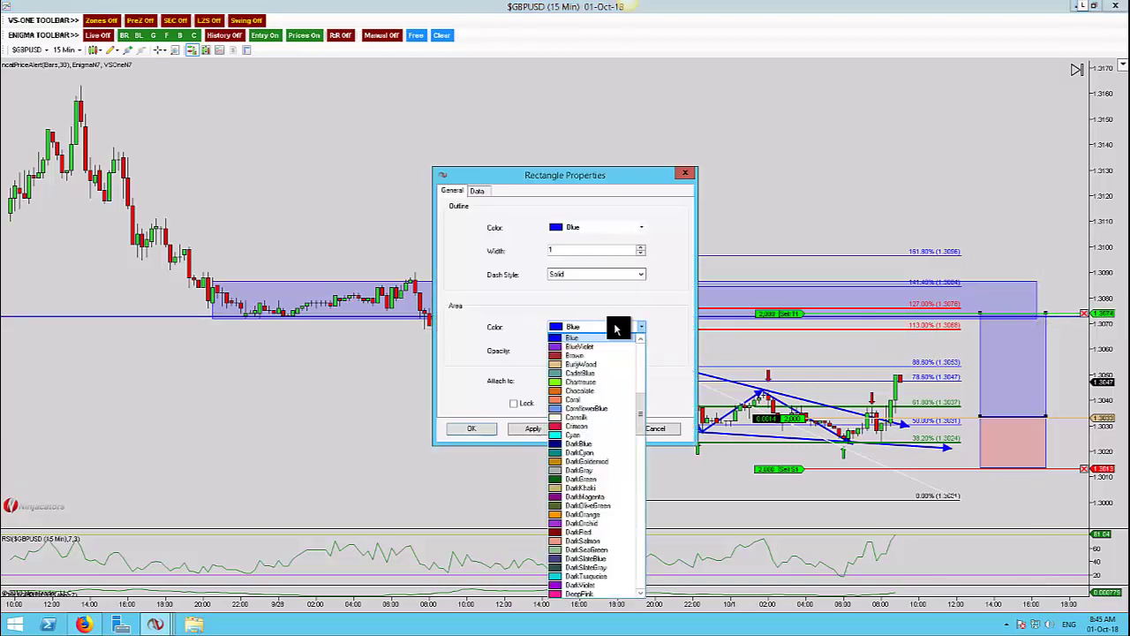
{"action": "left_click", "coordinate": [603, 479]}
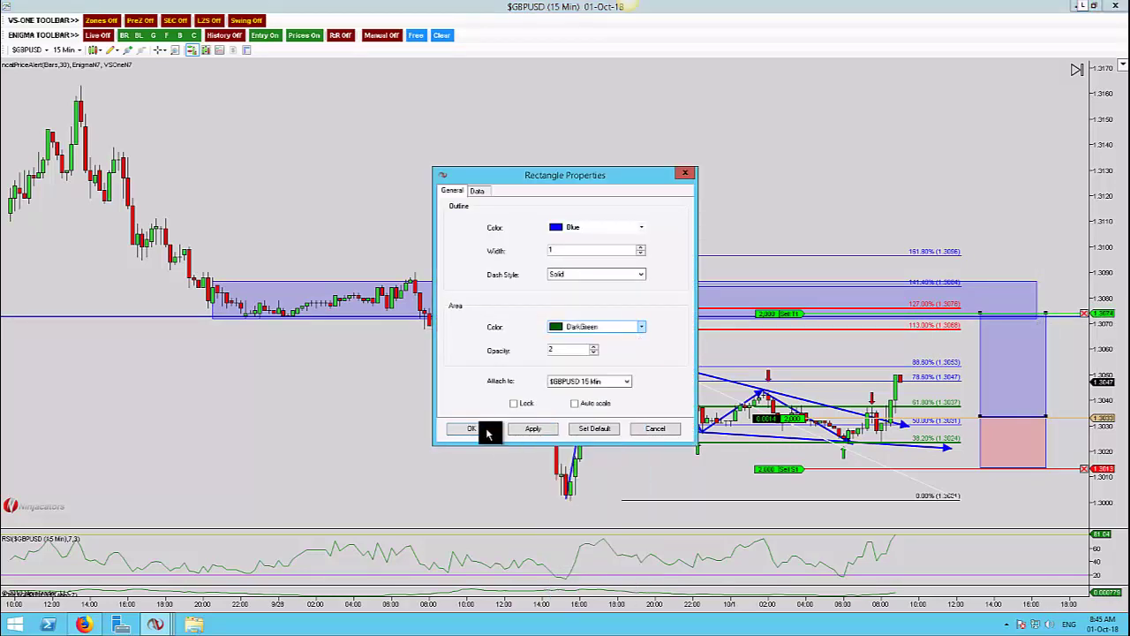
{"action": "left_click", "coordinate": [487, 433]}
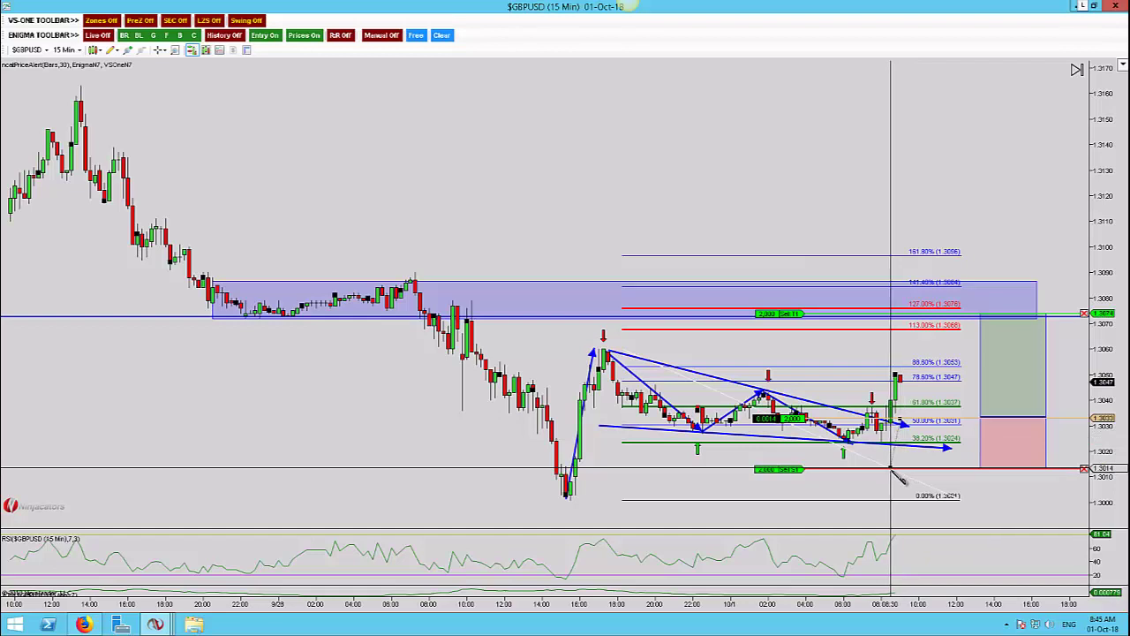
Measure the entry-to-stop and entry-to-target distances with rulers, placing the labels inside the risk and reward boxes, and delete the Fibonacci levels
{"action": "left_click", "coordinate": [1037, 453]}
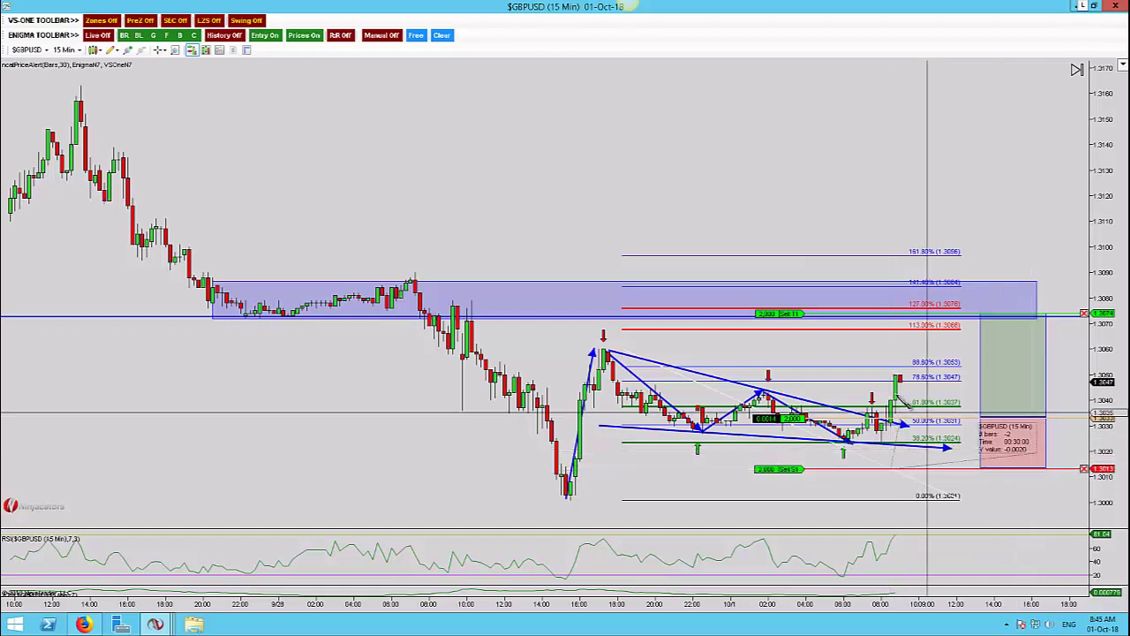
{"action": "left_click", "coordinate": [878, 314]}
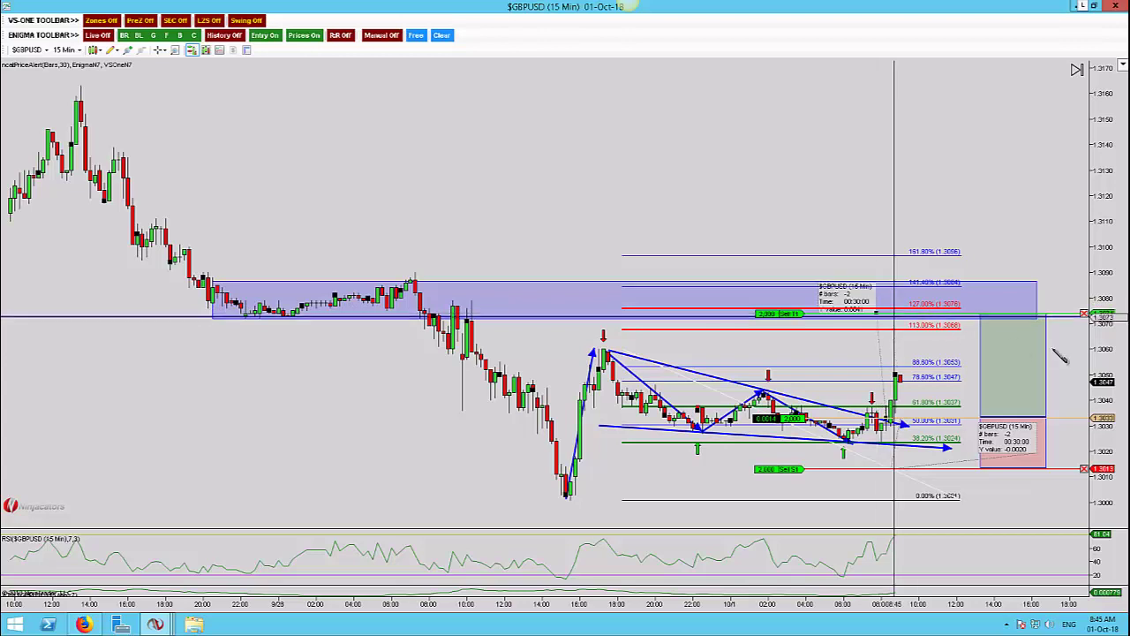
{"action": "left_click", "coordinate": [1042, 347]}
{"action": "left_click", "coordinate": [1043, 348]}
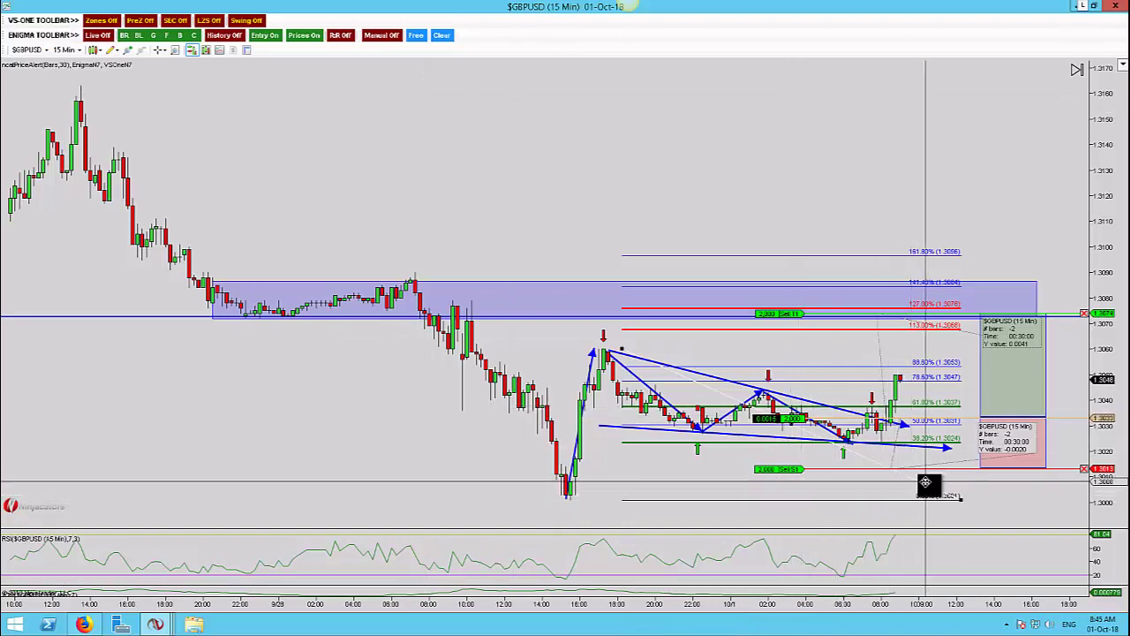
{"action": "key", "text": "Delete"}
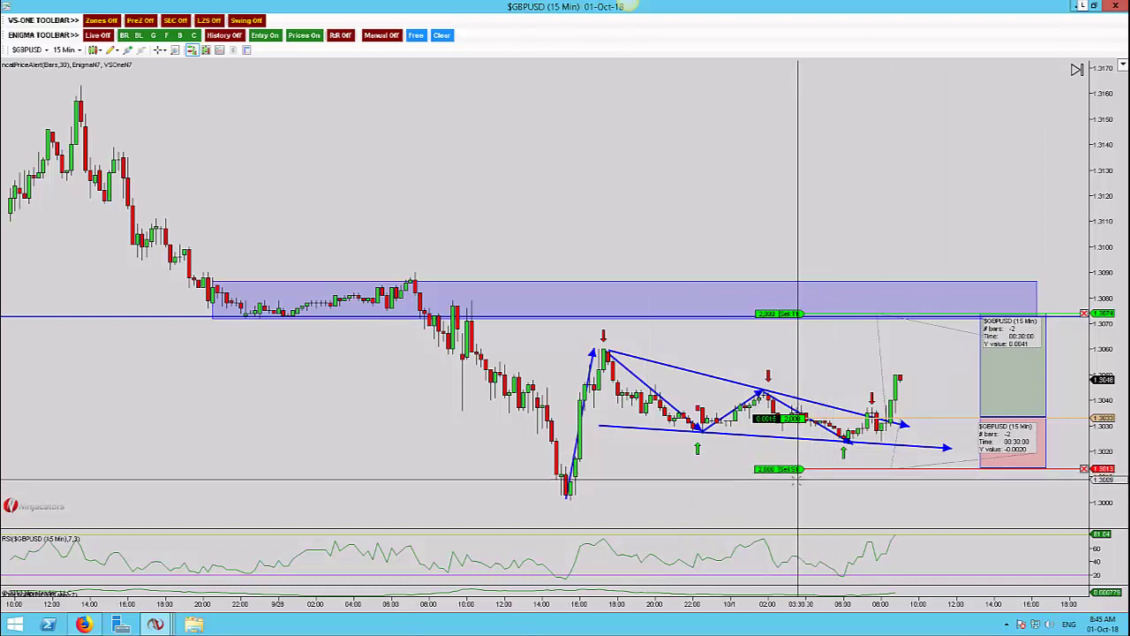
{"action": "key", "text": "ctrl+F2"}
{"action": "left_click", "coordinate": [664, 481]}
{"action": "left_click_drag", "start_coordinate": [694, 439], "coordinate": [837, 446]}
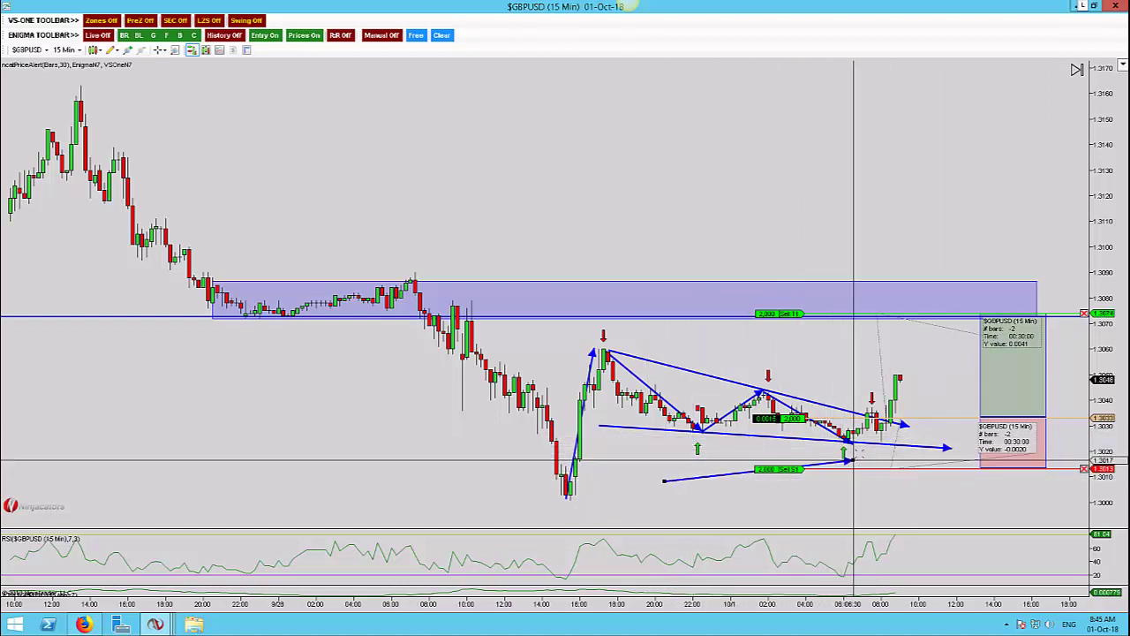
{"action": "key", "text": "Escape"}
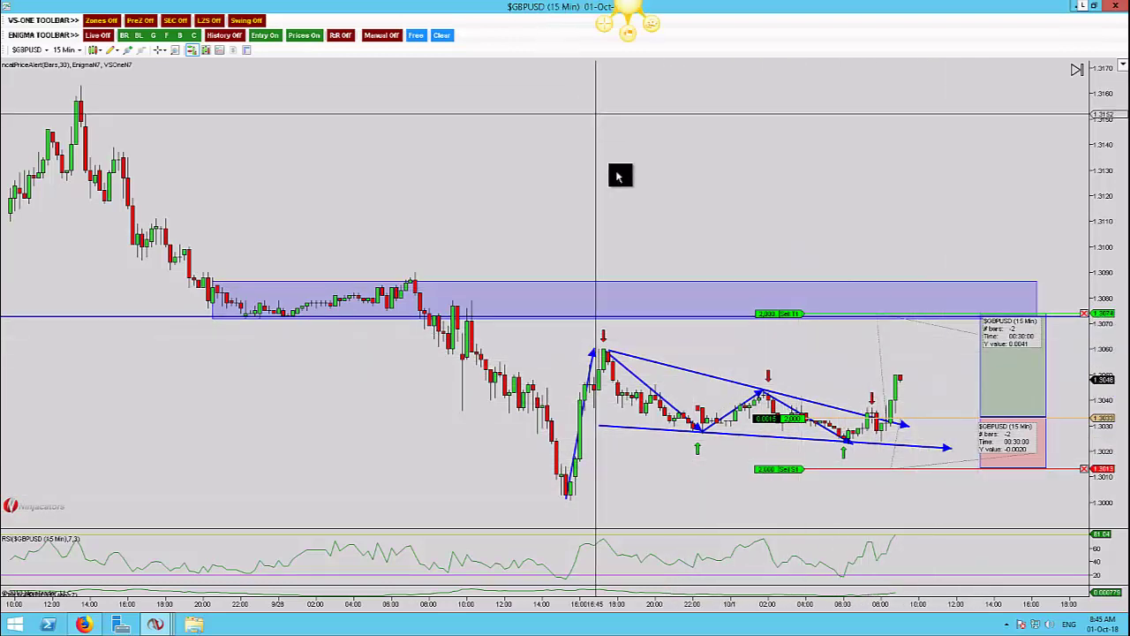
{"action": "right_click", "coordinate": [595, 114]}
{"action": "left_click", "coordinate": [450, 326]}
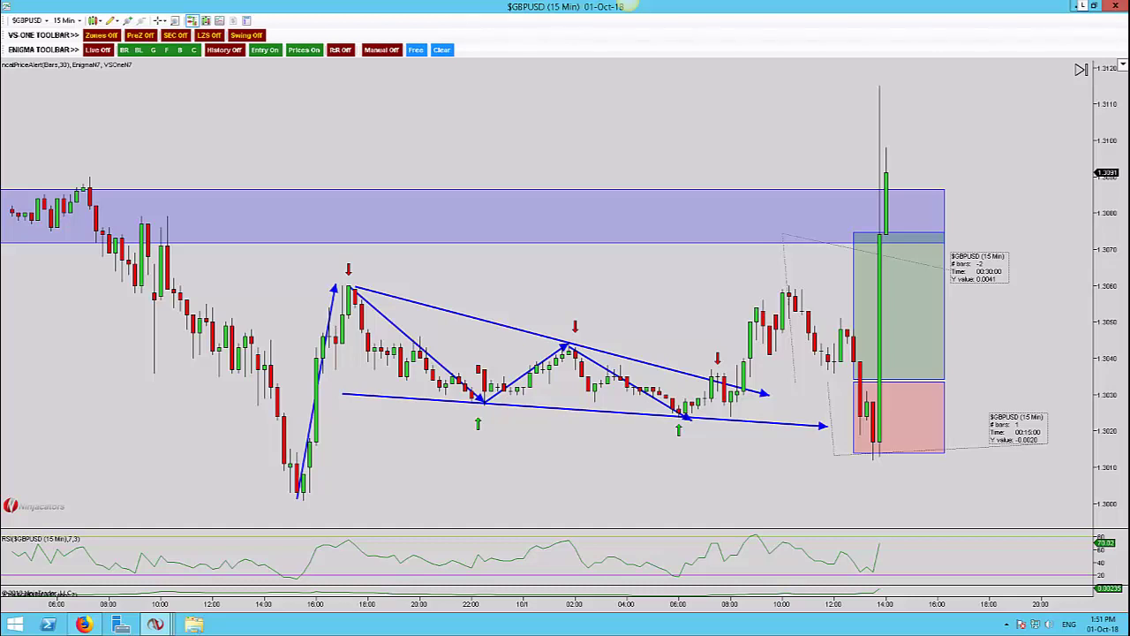
Try a temporary arrow pointing from below the risk box at the recent low, and trace the move from entry to target
{"action": "left_click", "coordinate": [846, 501]}
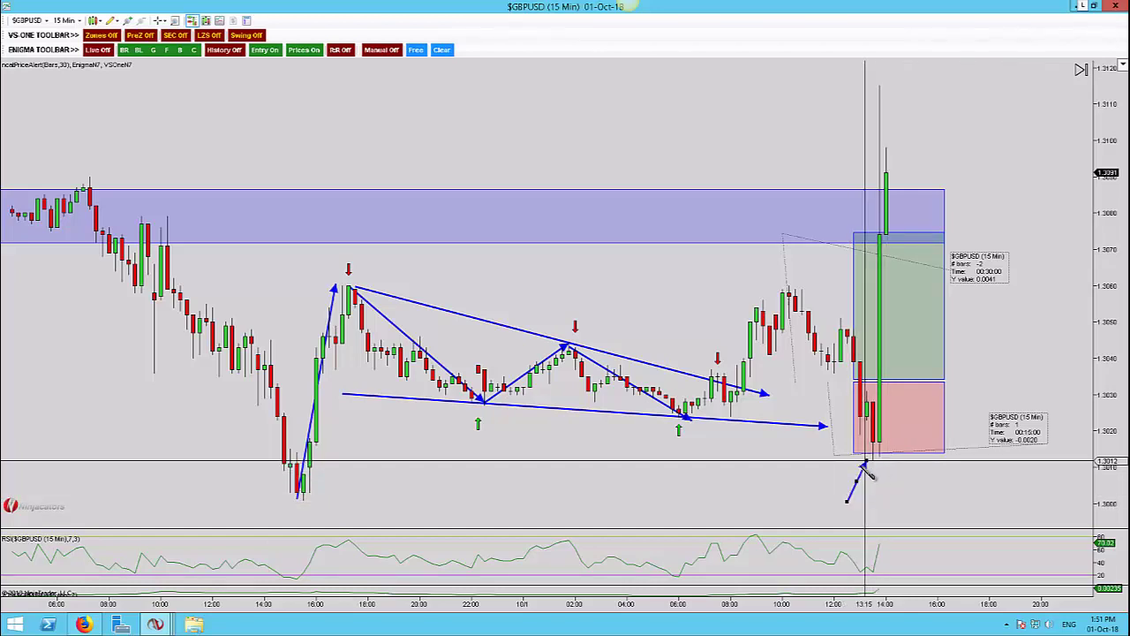
{"action": "left_click", "coordinate": [868, 418]}
{"action": "key", "text": "Escape"}
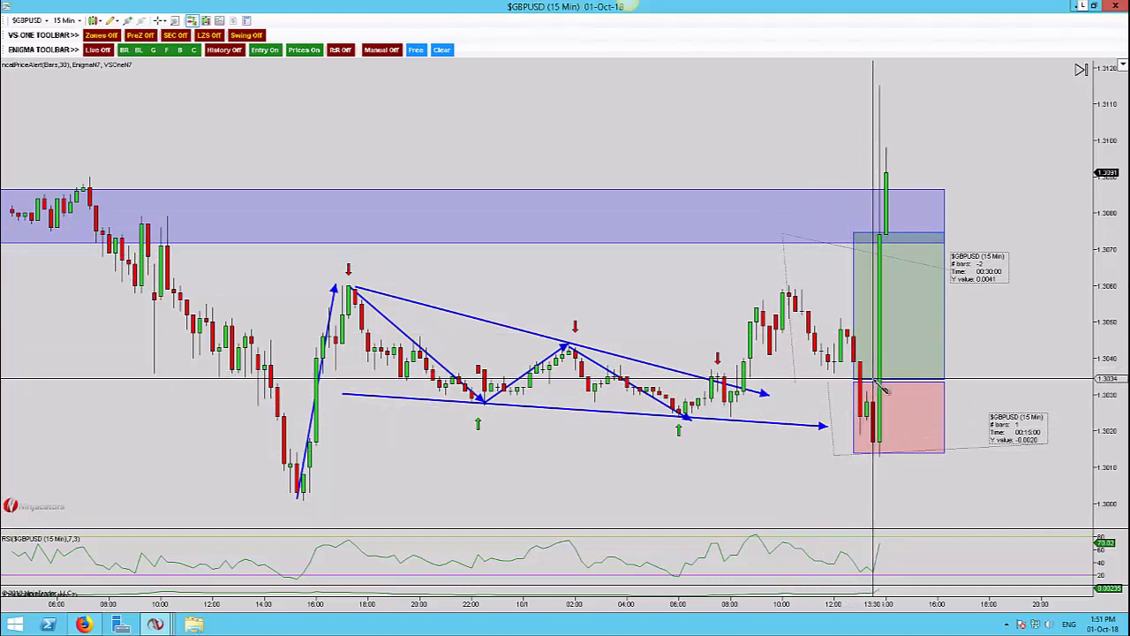
{"action": "left_click_drag", "start_coordinate": [875, 378], "coordinate": [873, 232]}
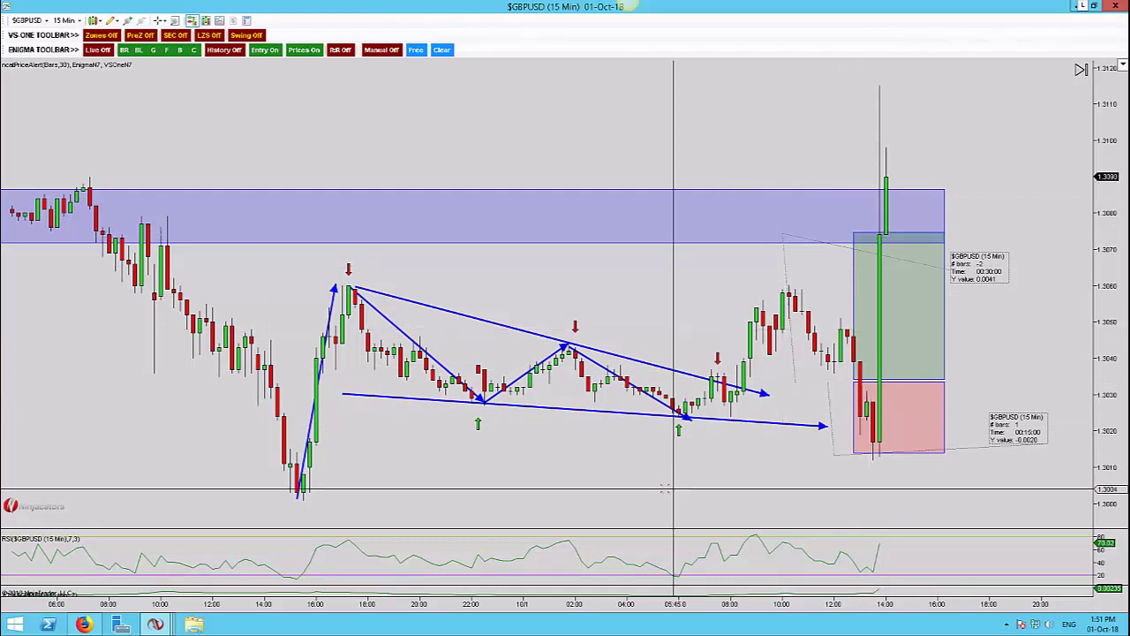
Examine the 15-minute pattern, the 9/28 consolidation zone and the risk and reward boxes in the context of the preceding days
{"action": "scroll", "coordinate": [703, 472], "scroll_direction": "down", "scroll_amount": 5}
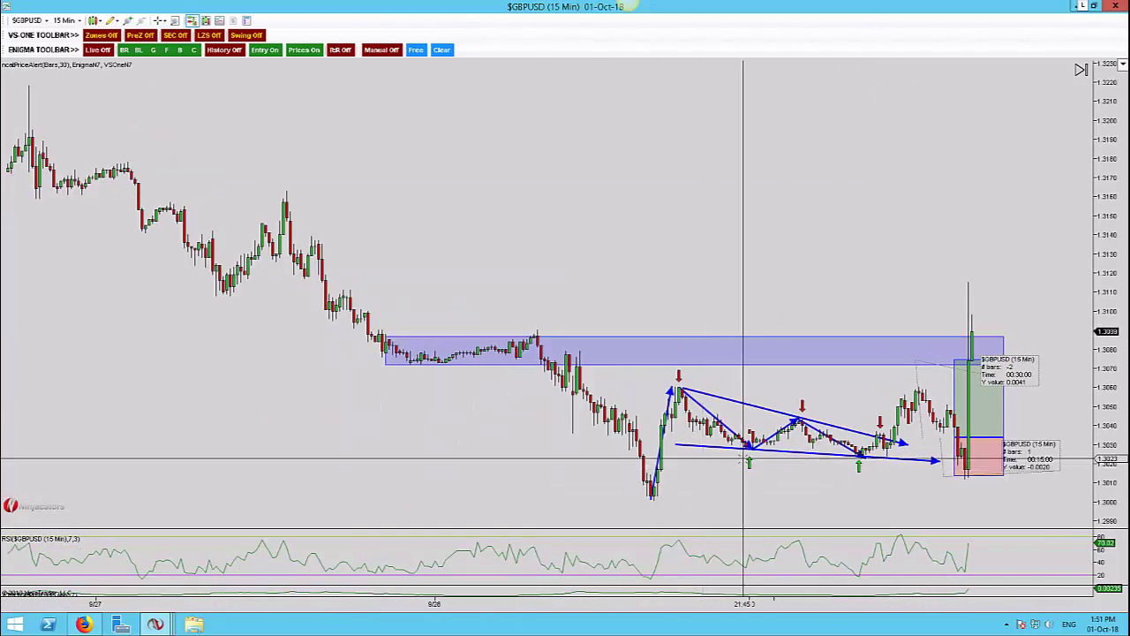
{"action": "scroll", "coordinate": [744, 459], "scroll_direction": "up", "scroll_amount": 4}
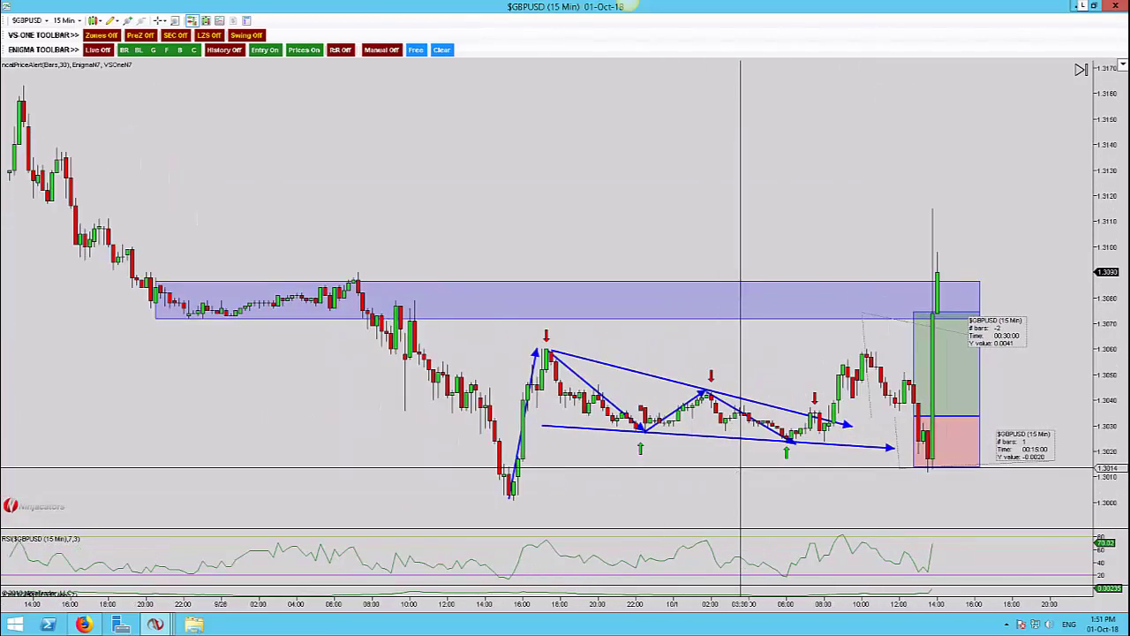
{"action": "scroll", "coordinate": [574, 427], "scroll_direction": "down", "scroll_amount": 4}
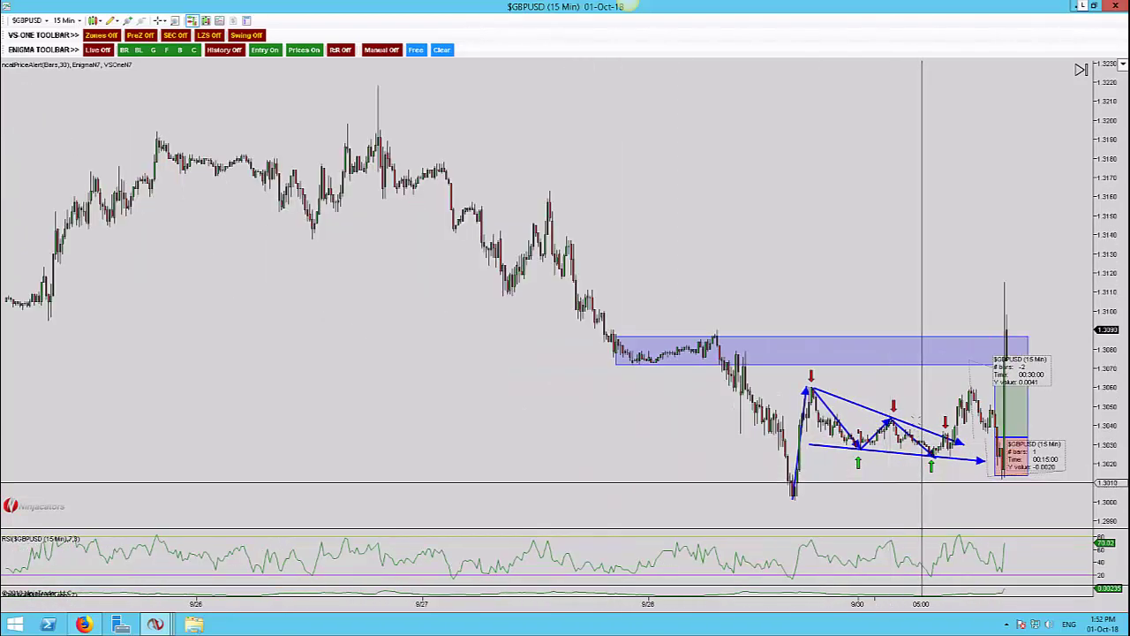
{"action": "scroll", "coordinate": [552, 361], "scroll_direction": "up", "scroll_amount": 2}
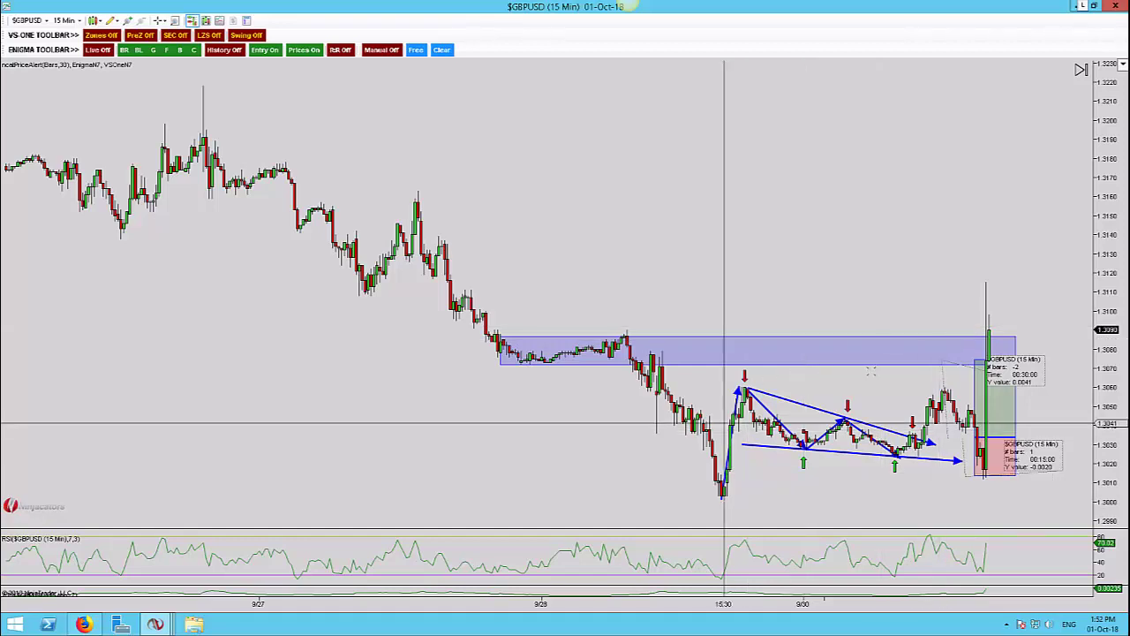
{"action": "scroll", "coordinate": [903, 407], "scroll_direction": "up", "scroll_amount": 1}
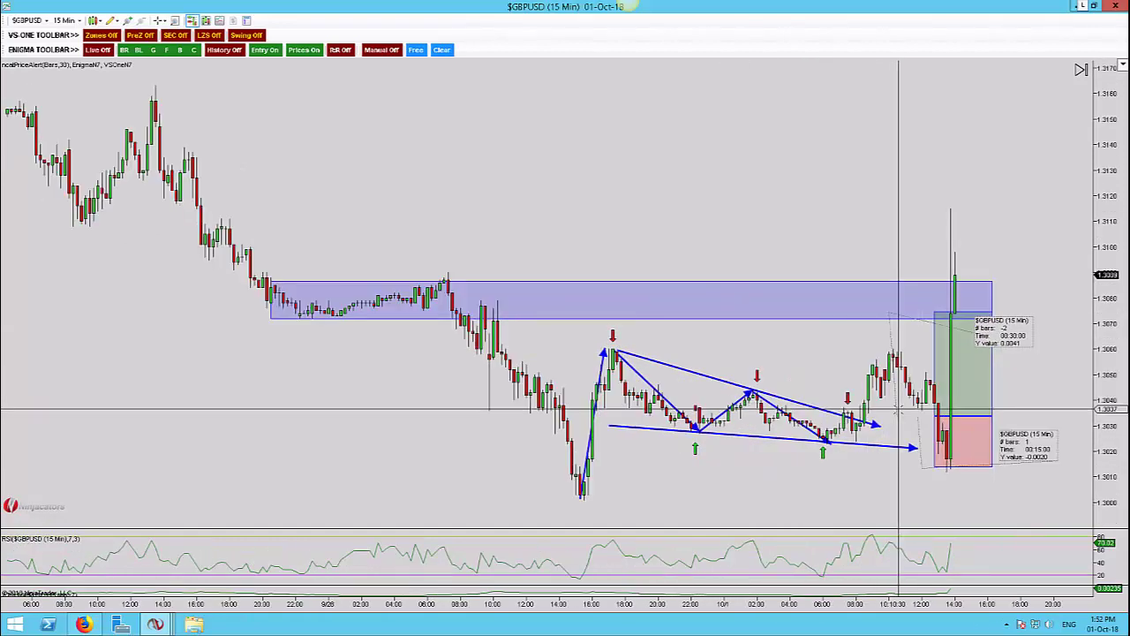
{"action": "scroll", "coordinate": [883, 415], "scroll_direction": "up", "scroll_amount": 2}
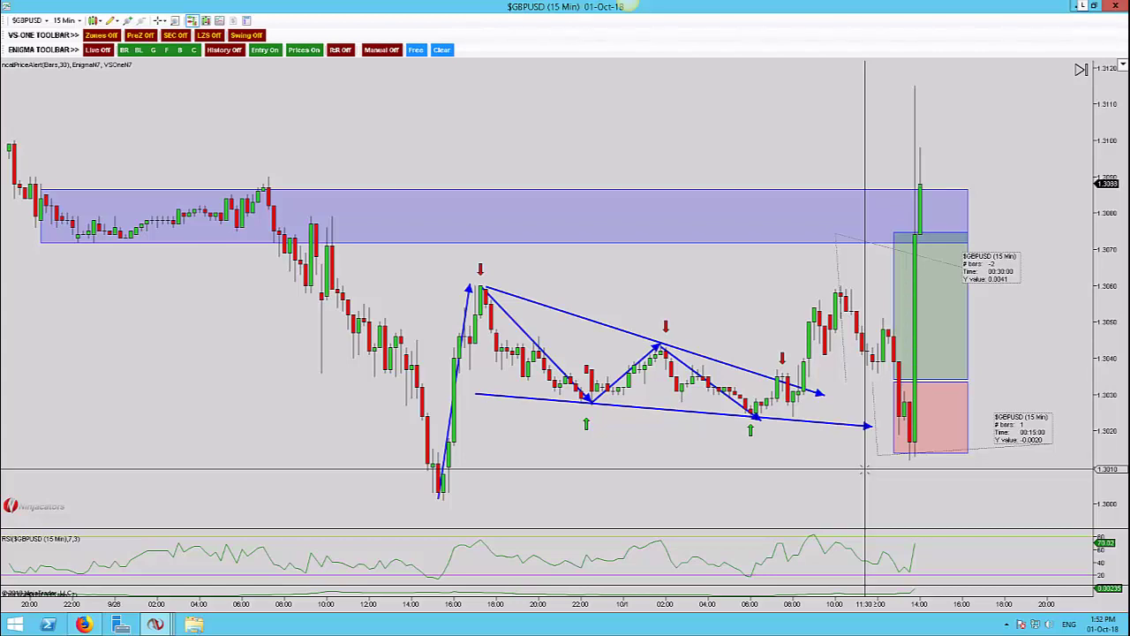
Try an arrow pointing at the 10:15 swing high, redirect its tip to about 1.3089 beside the latest candles, and delete it
{"action": "left_click", "coordinate": [654, 267]}
{"action": "left_click", "coordinate": [837, 289]}
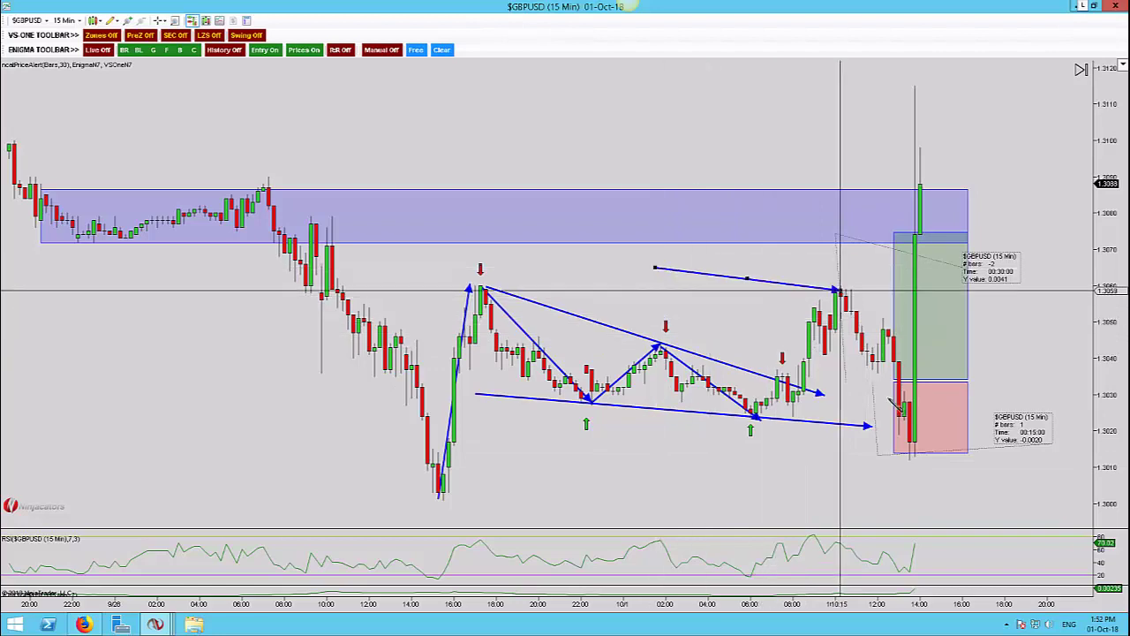
{"action": "left_click_drag", "start_coordinate": [837, 289], "coordinate": [907, 182]}
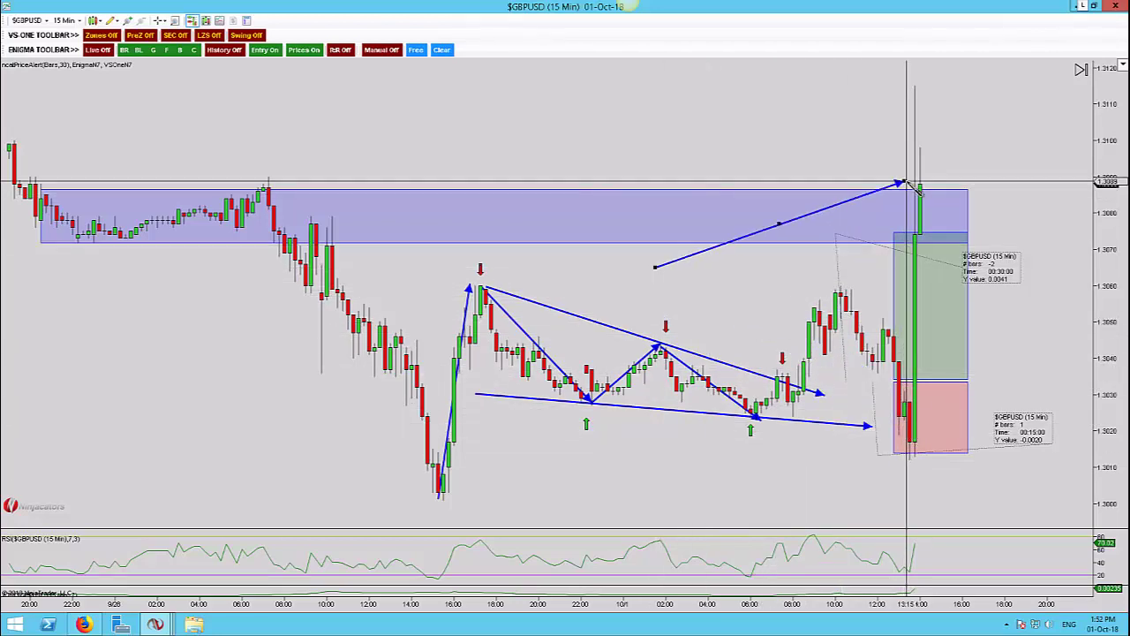
{"action": "key", "text": "Delete"}
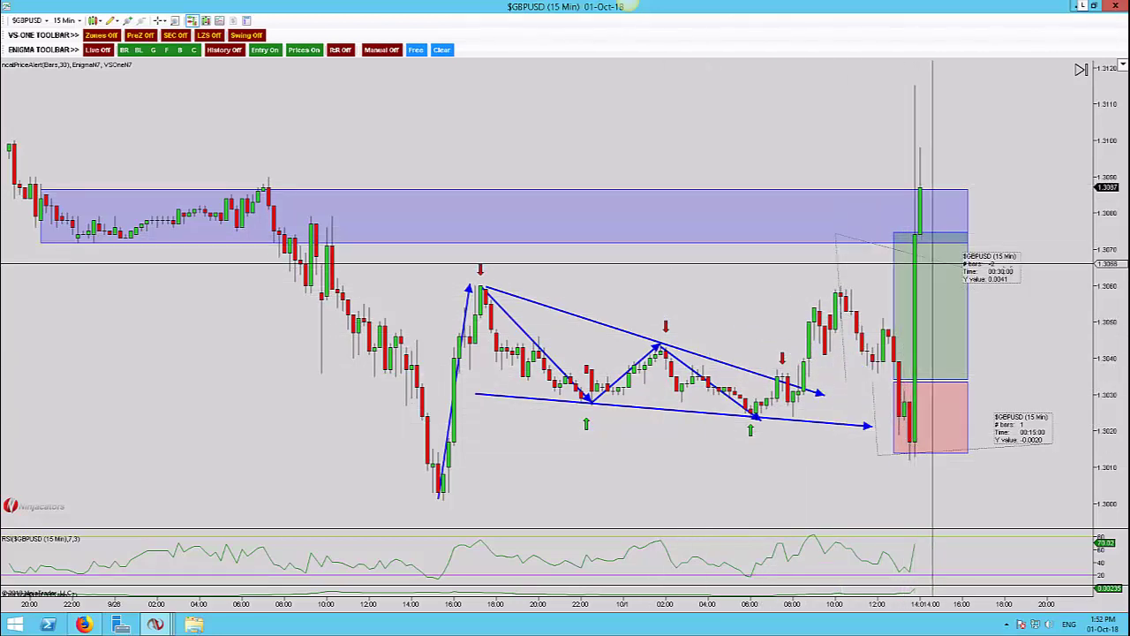